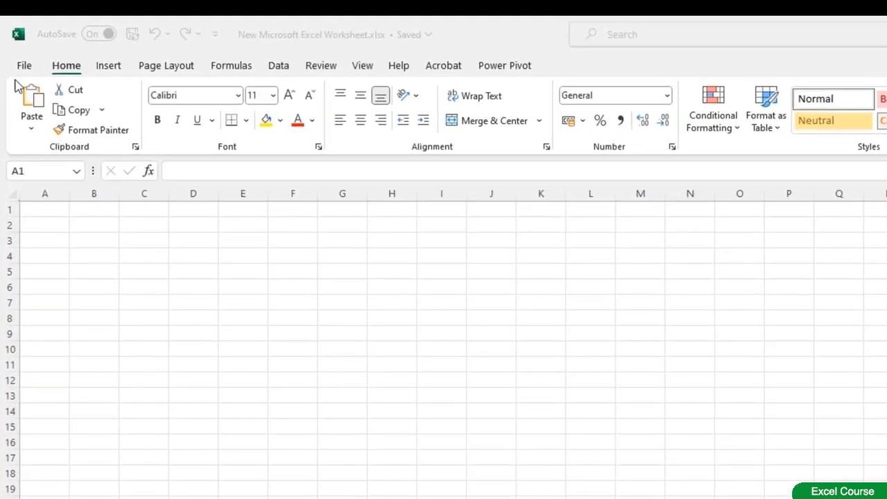
Open the gallery for creating a new workbook and look through the available templates and suggested search categories.
click(24, 66)
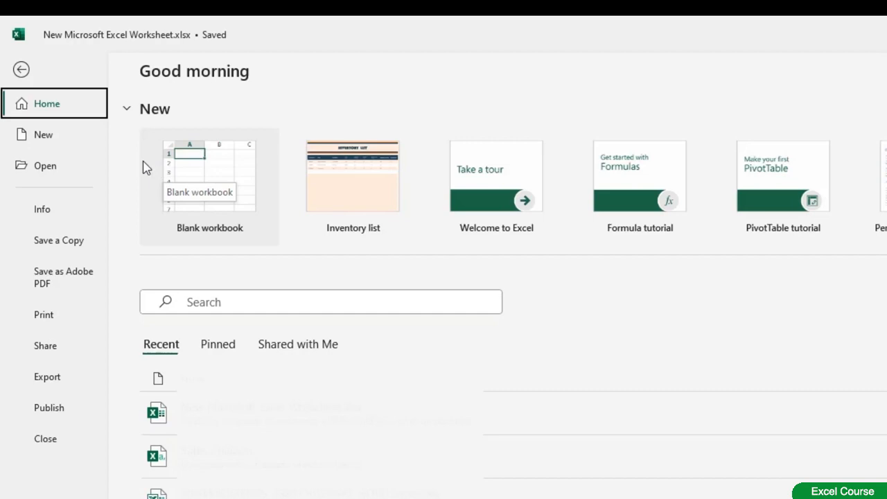
click(54, 141)
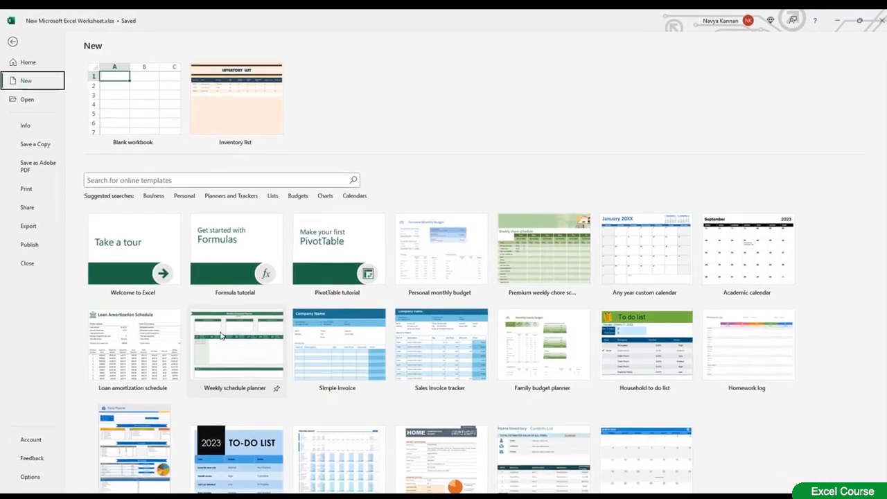
scroll(252, 387, down, 1)
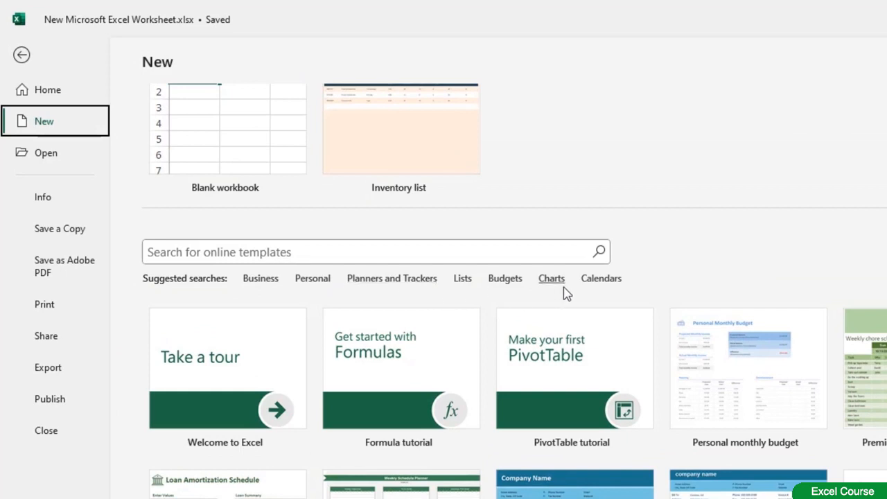
scroll(749, 478, down, 1)
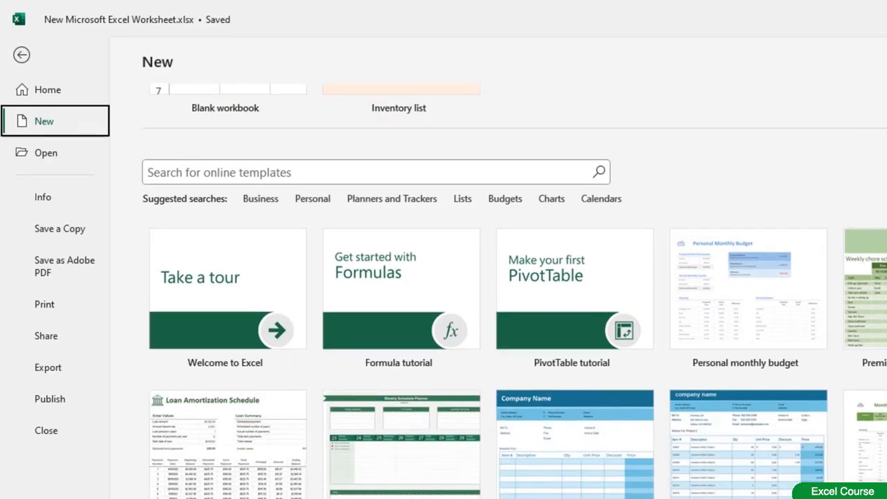
scroll(479, 351, up, 2)
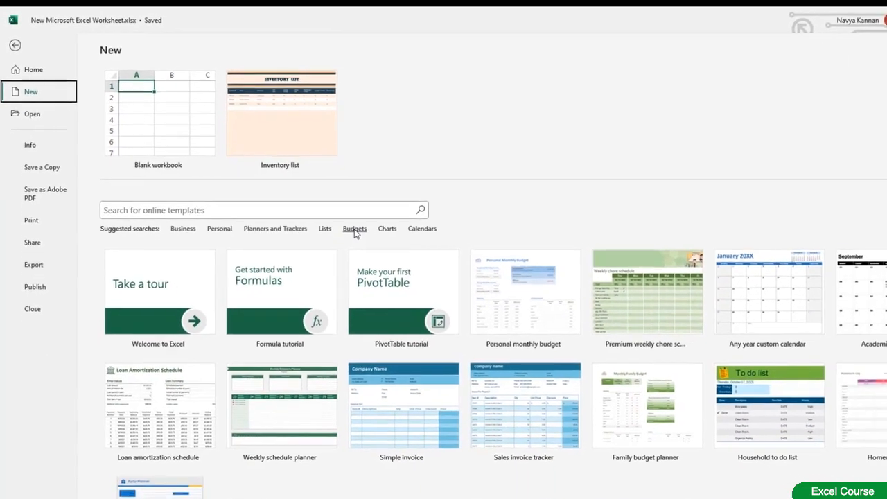
Browse the templates in the suggested Budgets category and return to the main template gallery.
click(469, 297)
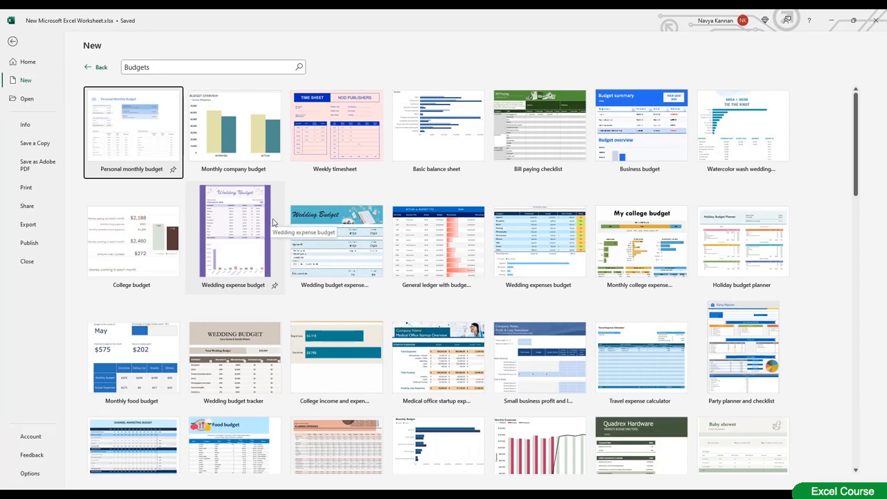
scroll(298, 248, down, 3)
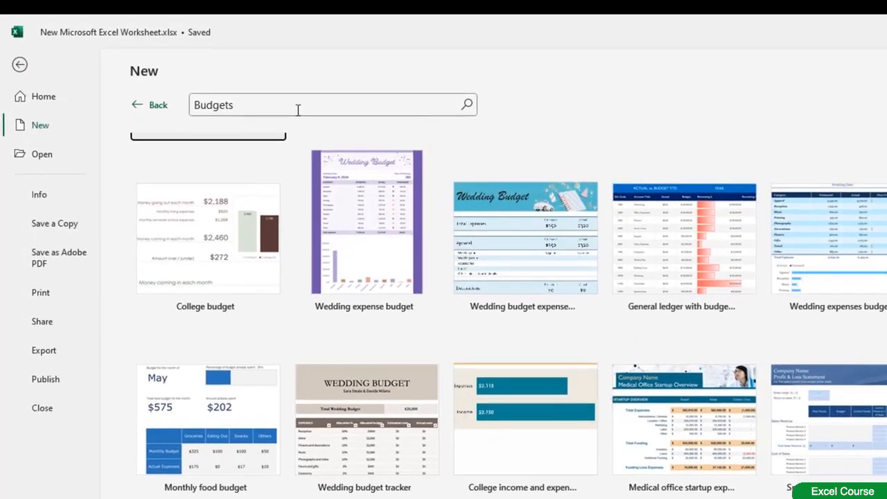
double_click(191, 69)
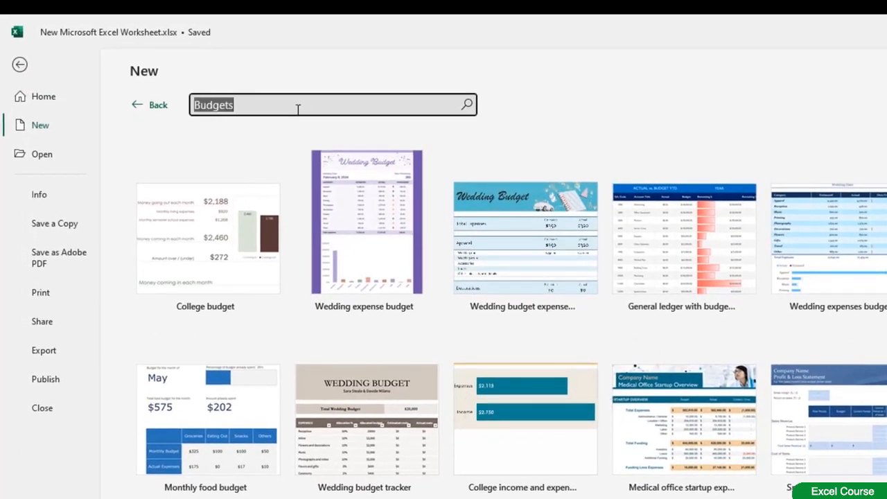
click(138, 108)
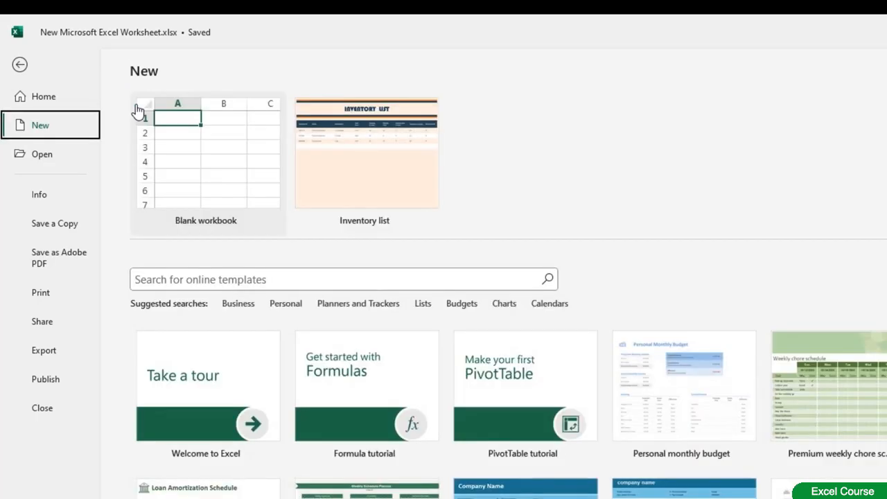
Search the online templates for "to do".
scroll(485, 312, down, 2)
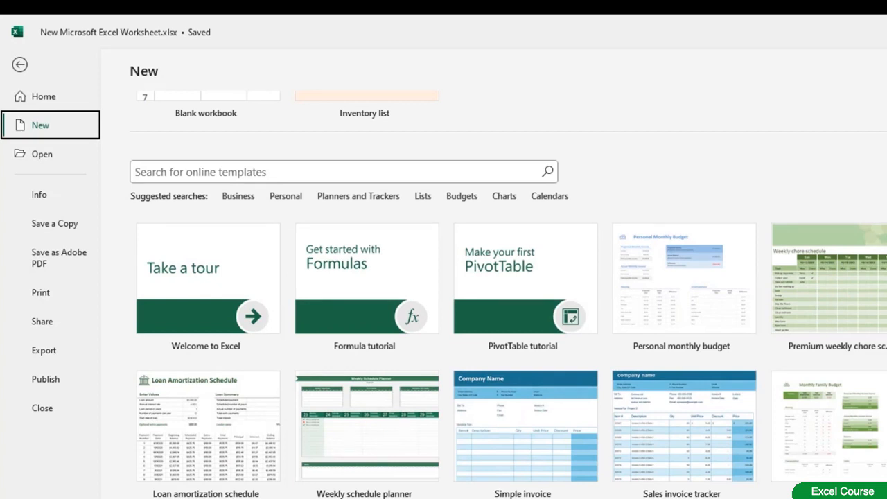
click(324, 172)
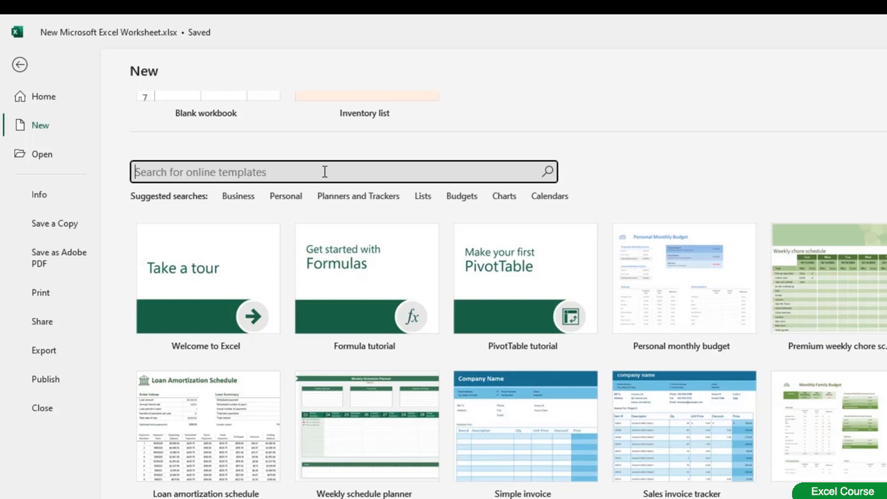
text(to )
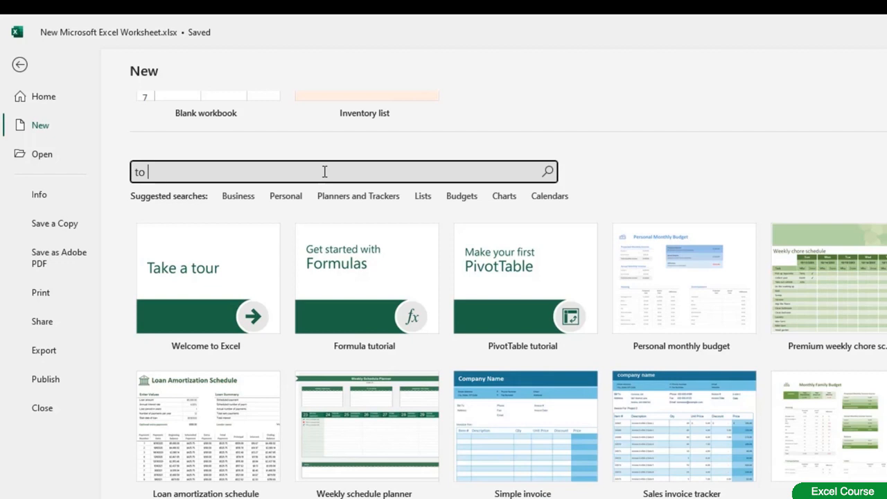
text(do)
click(547, 171)
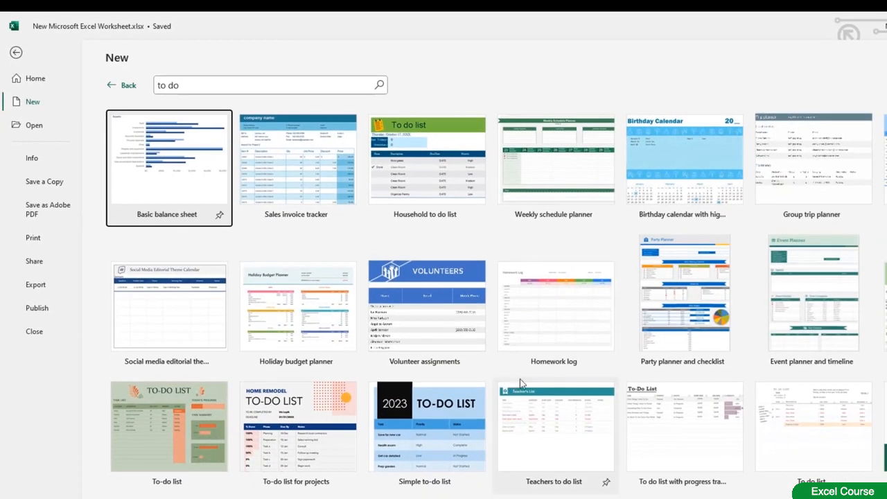
Create a workbook from the "Teachers to do list" template and close that workbook.
click(573, 437)
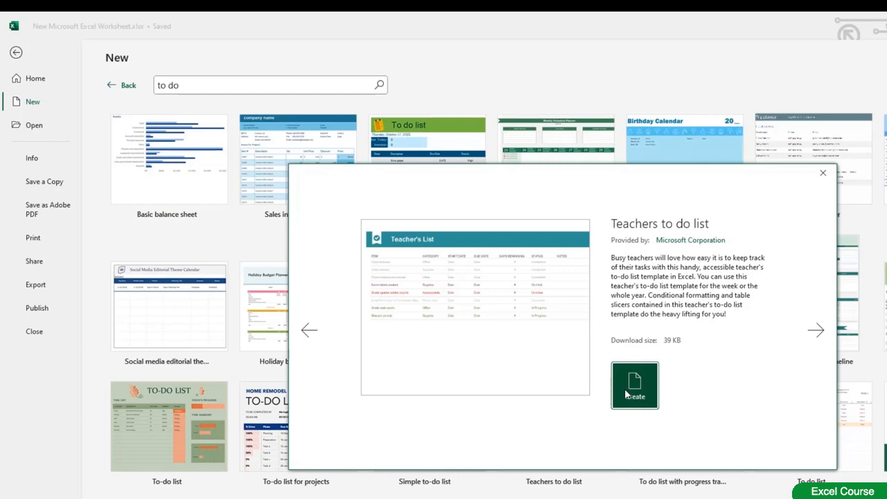
click(630, 395)
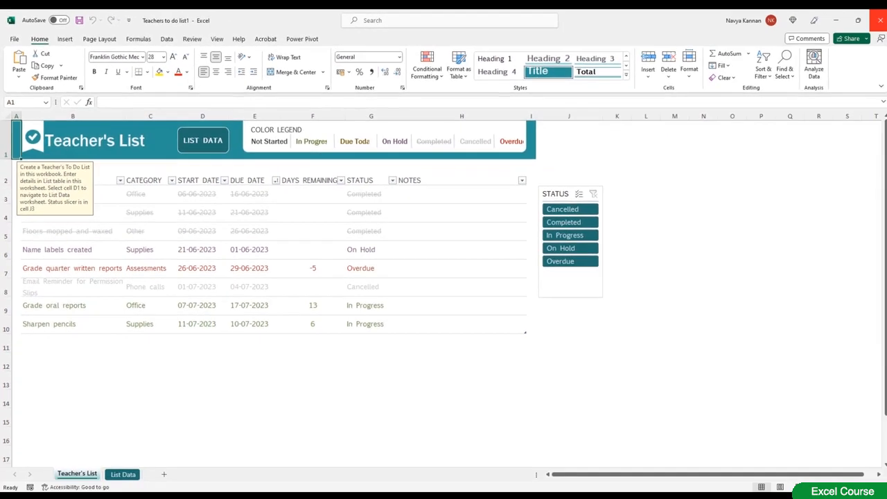
click(877, 23)
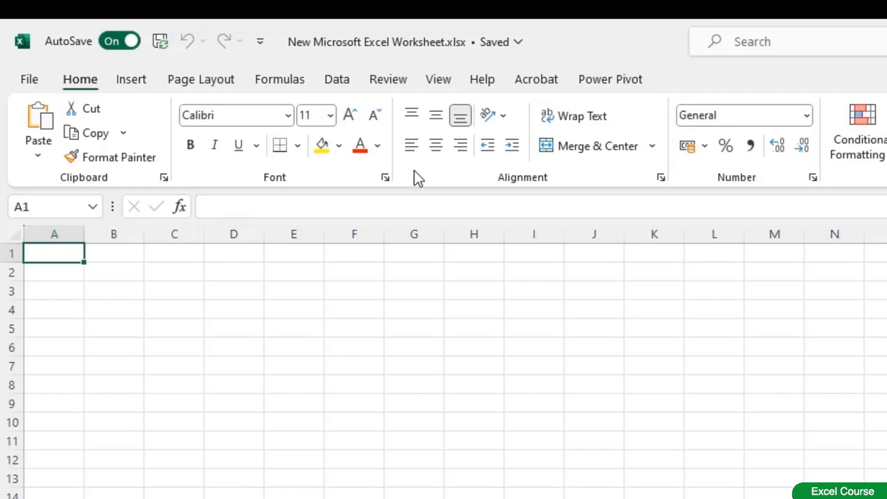
Examine the Insert, Page Layout, Formulas, Data, Review, View and Help commands one group after another.
click(138, 86)
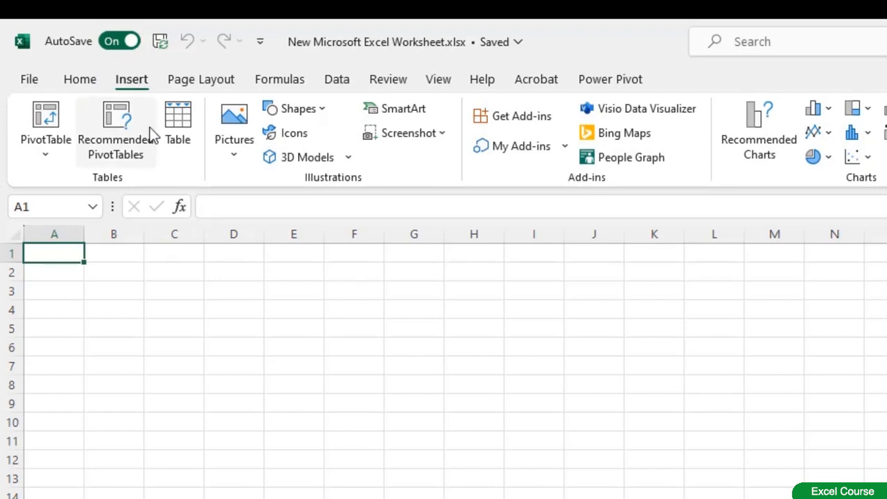
click(199, 80)
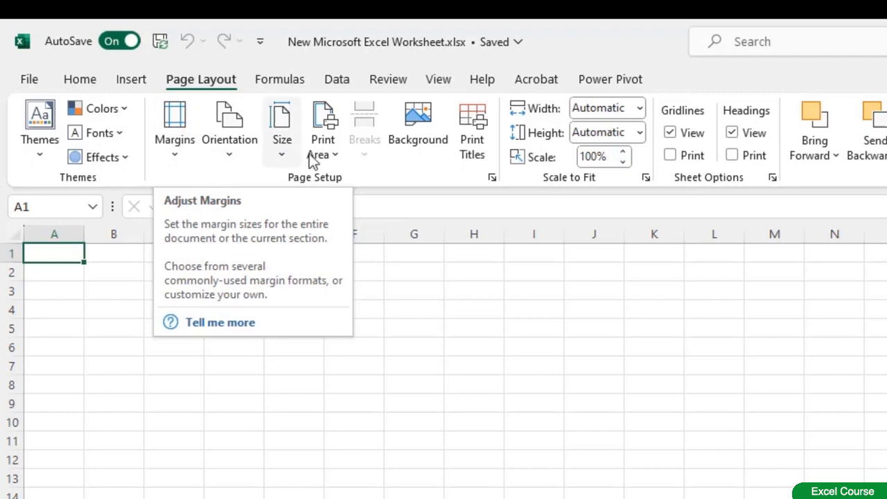
click(280, 80)
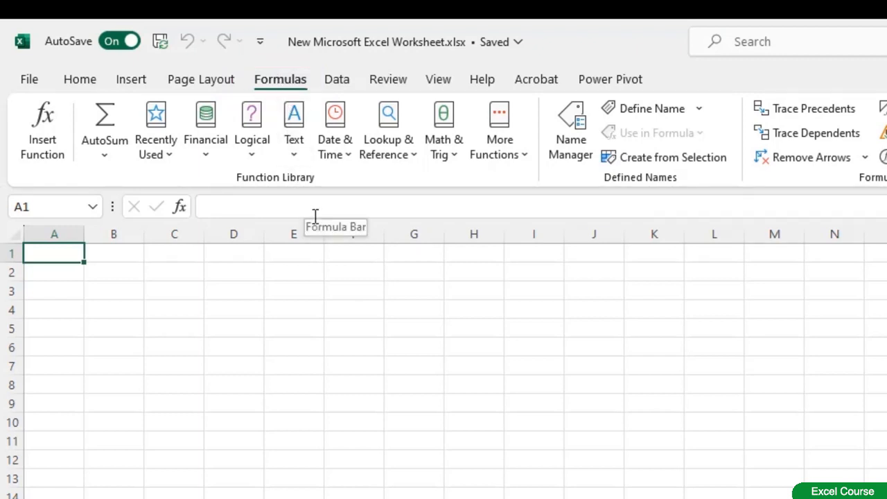
click(334, 82)
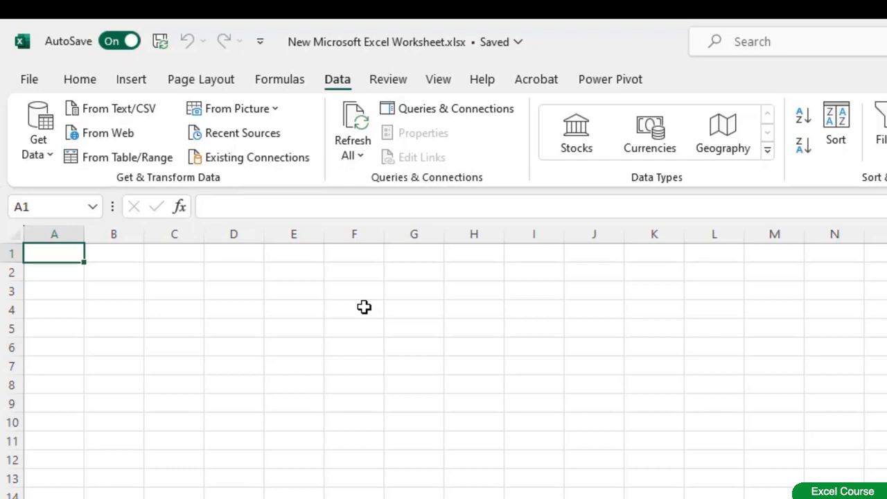
click(381, 81)
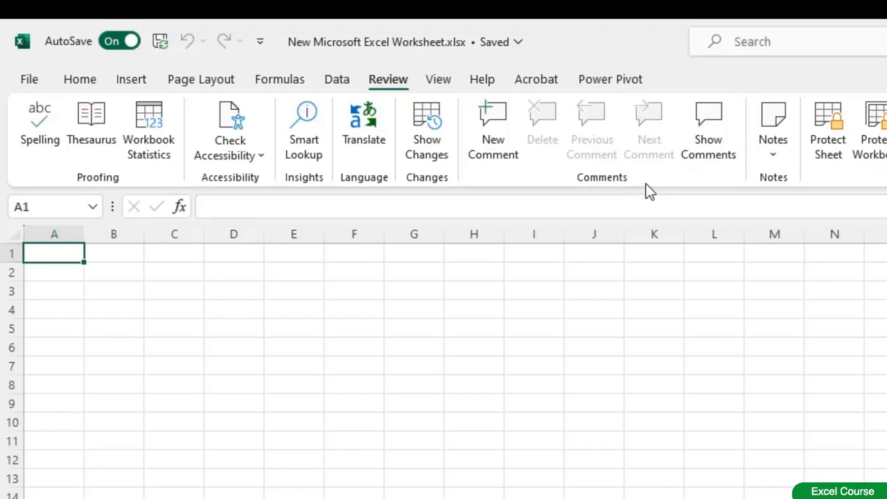
click(438, 79)
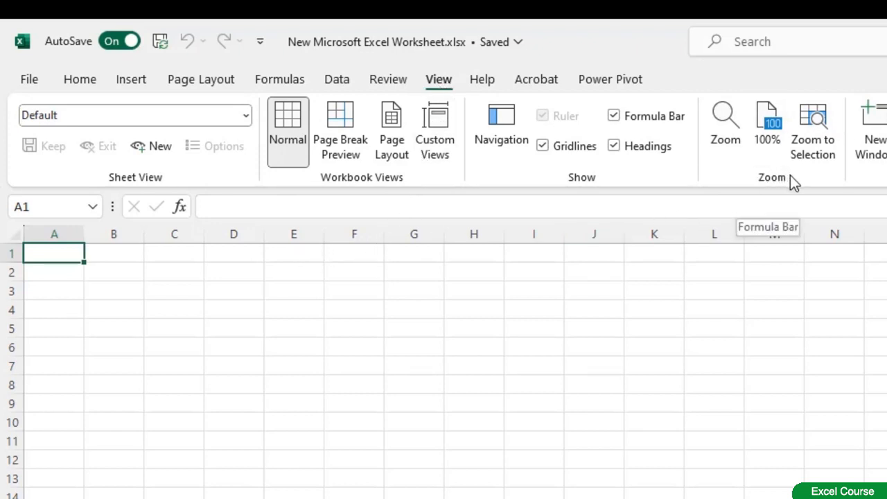
click(483, 80)
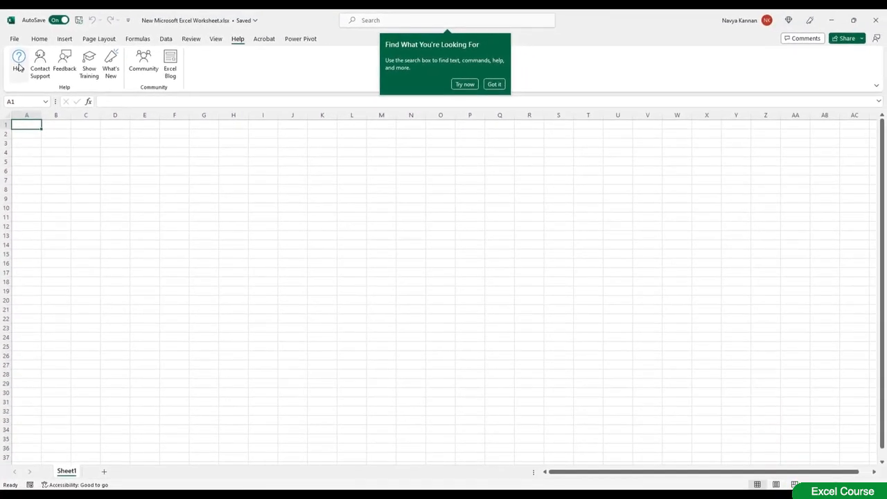
Open Help and look up "vlookup syntax" to read the VLOOKUP function examples.
click(39, 135)
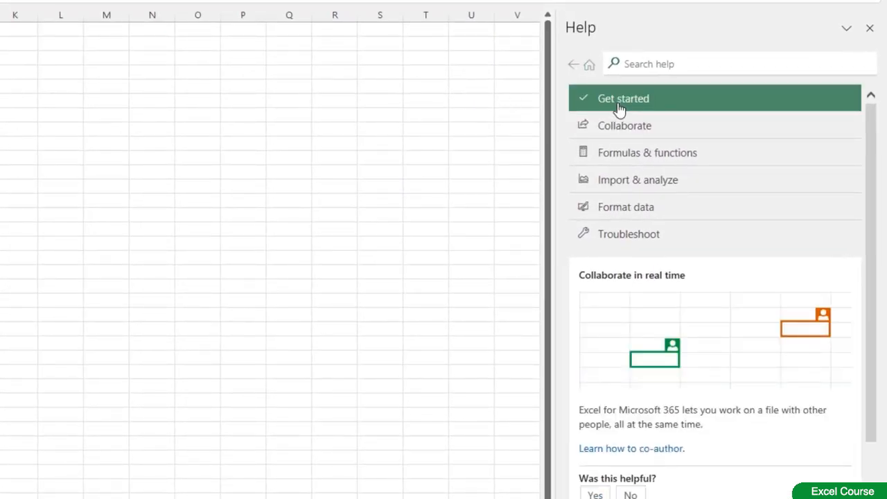
click(656, 65)
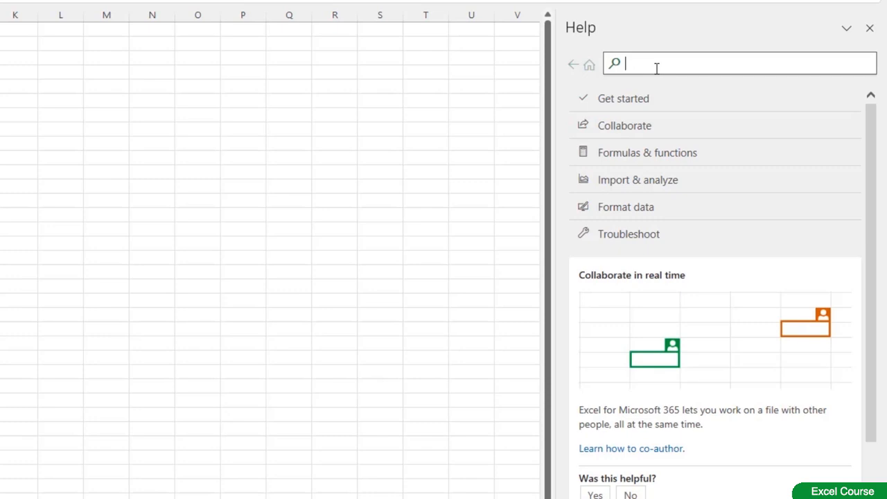
text(vlookup)
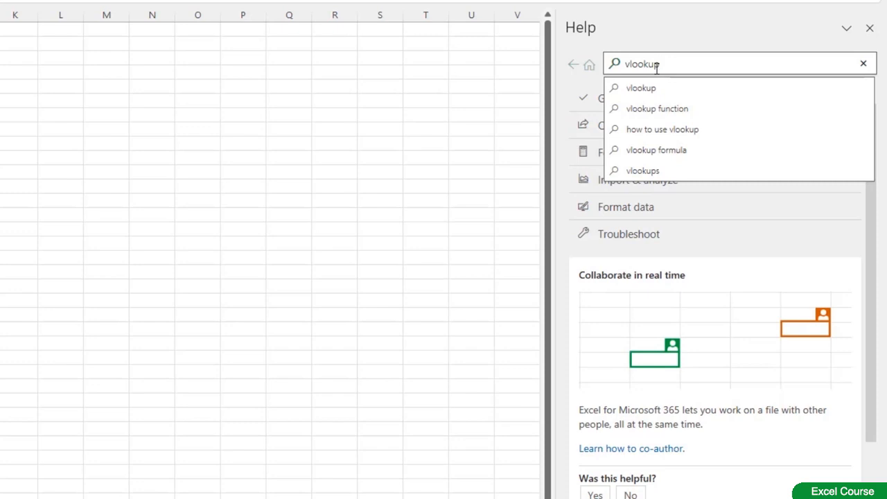
text( sy)
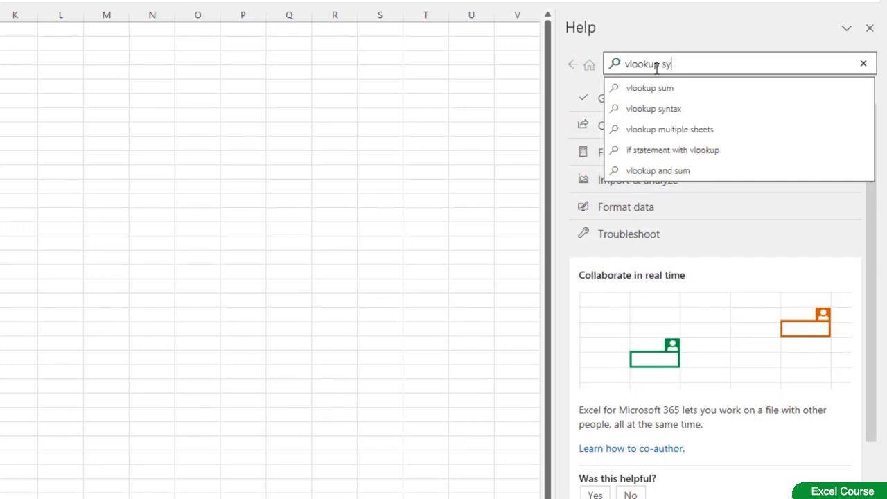
text(nta)
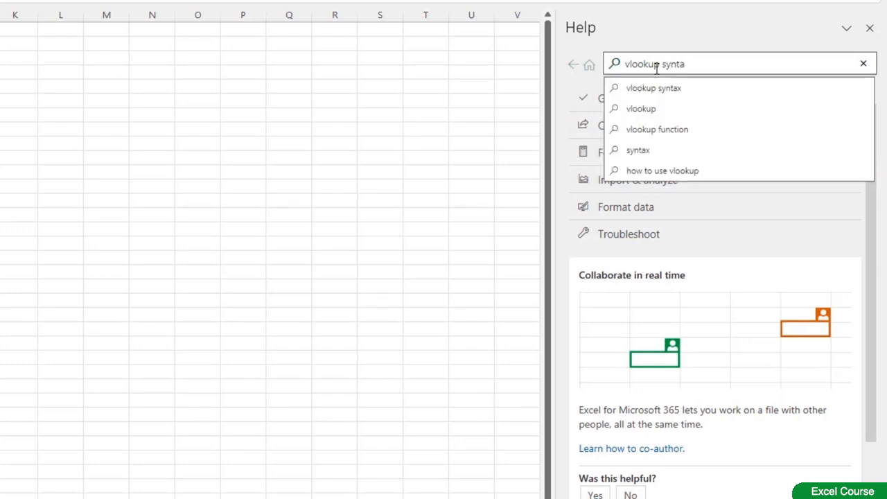
text(x)
click(662, 87)
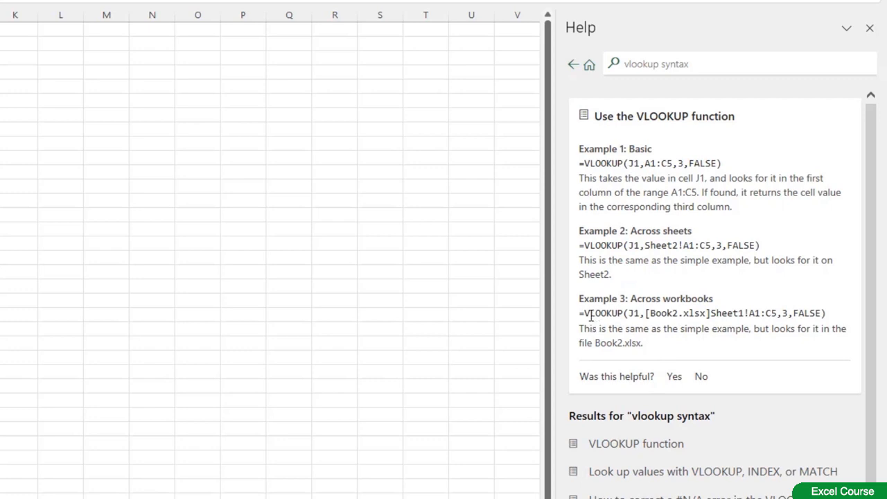
Look up "protect worksheet" in Help and display the Excel video training topics.
click(648, 64)
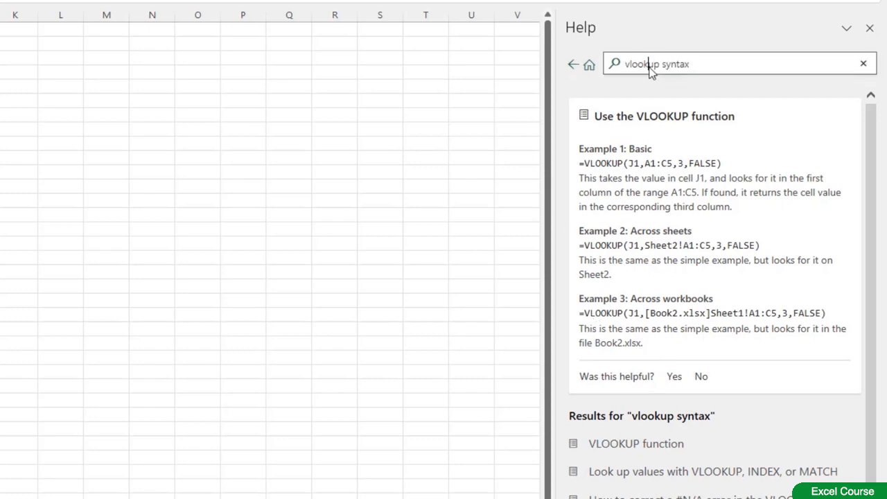
text(p)
key(ctrl+a)
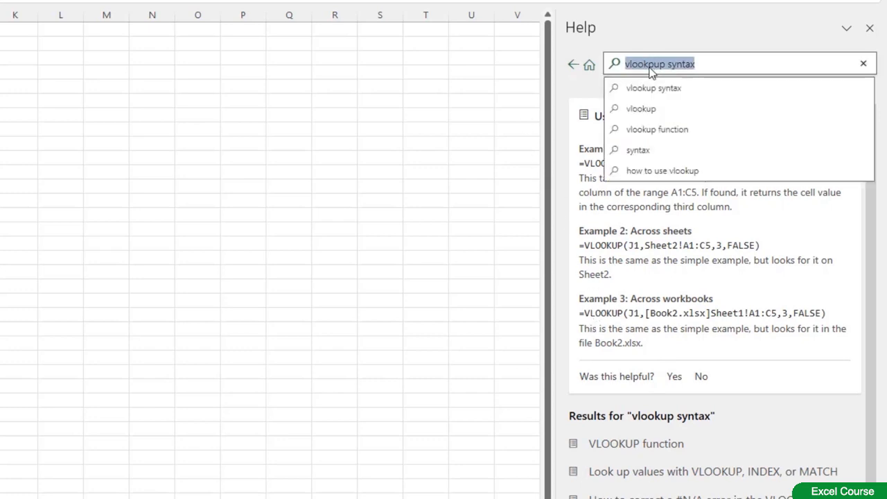
key(BackSpace)
text(protect)
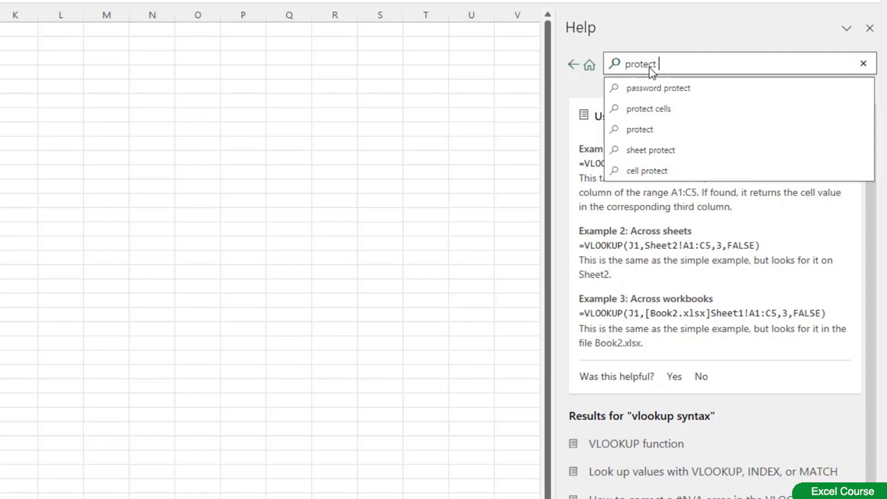
text( worksheet)
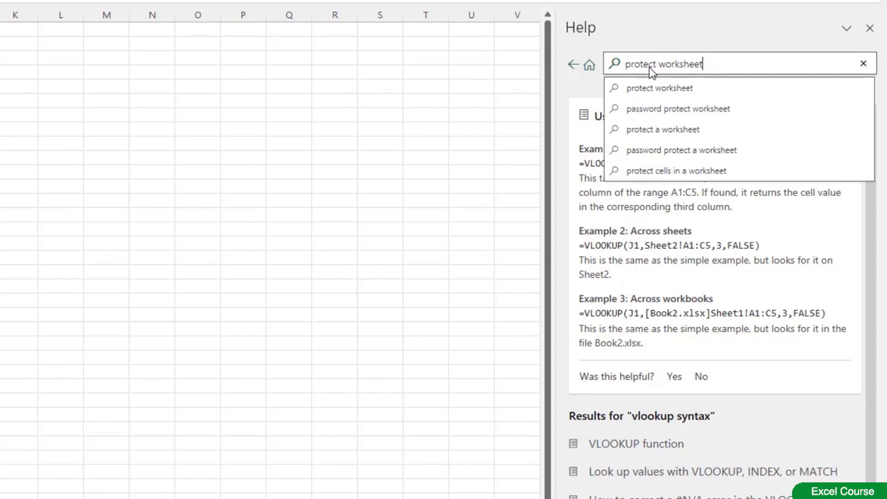
key(Return)
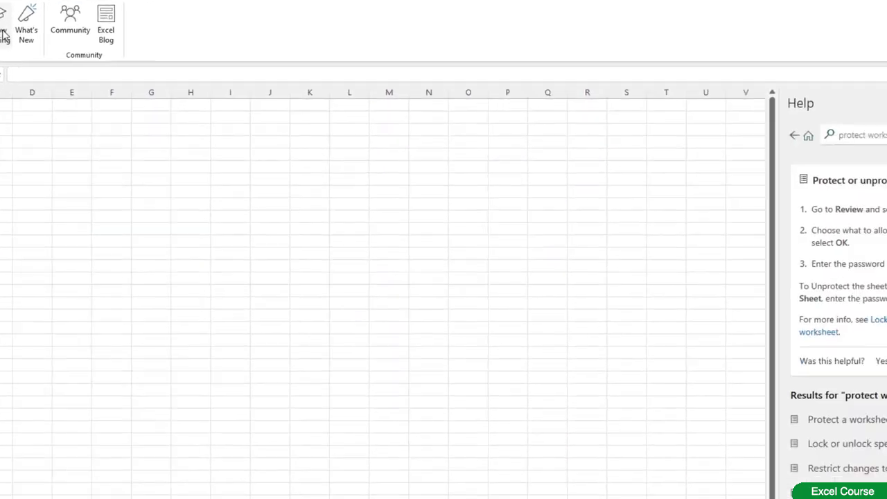
click(4, 35)
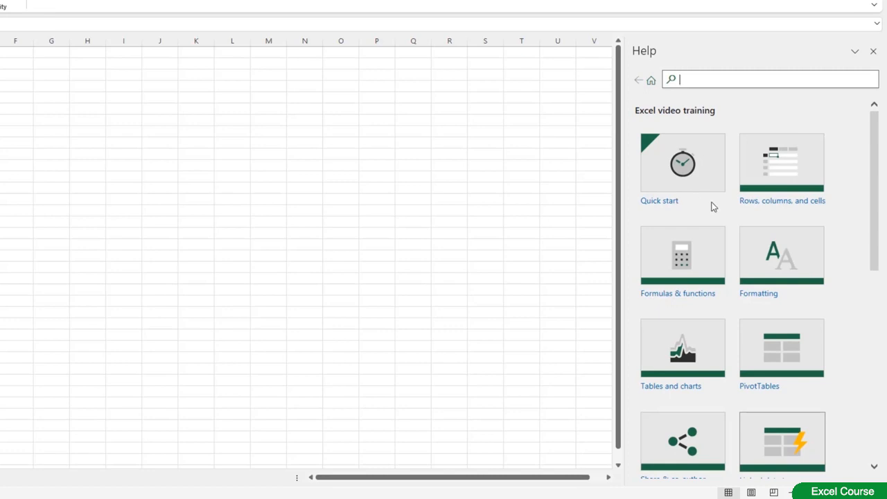
View the customization options of the Quick Access Toolbar and close the Help pane with the video training topics.
scroll(787, 253, down, 5)
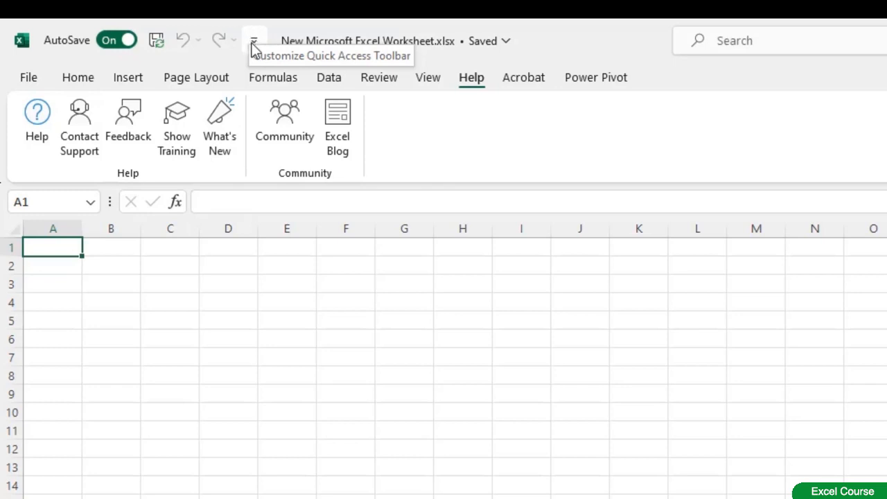
click(253, 43)
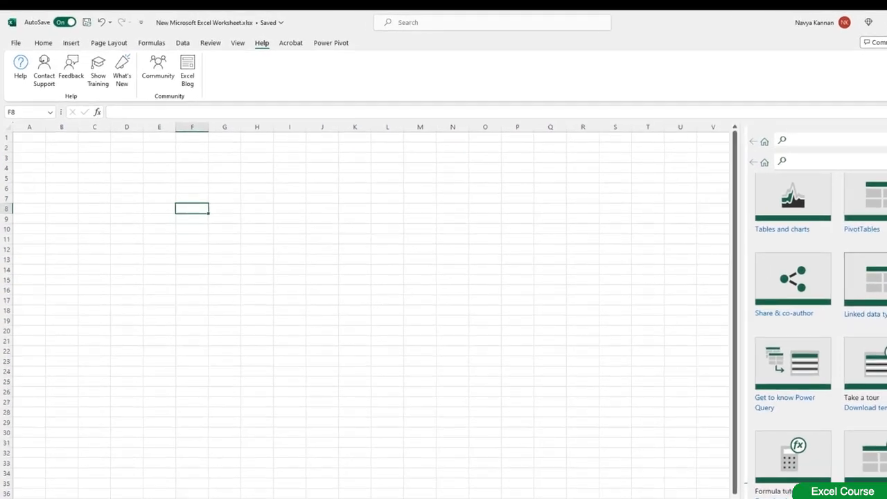
click(876, 124)
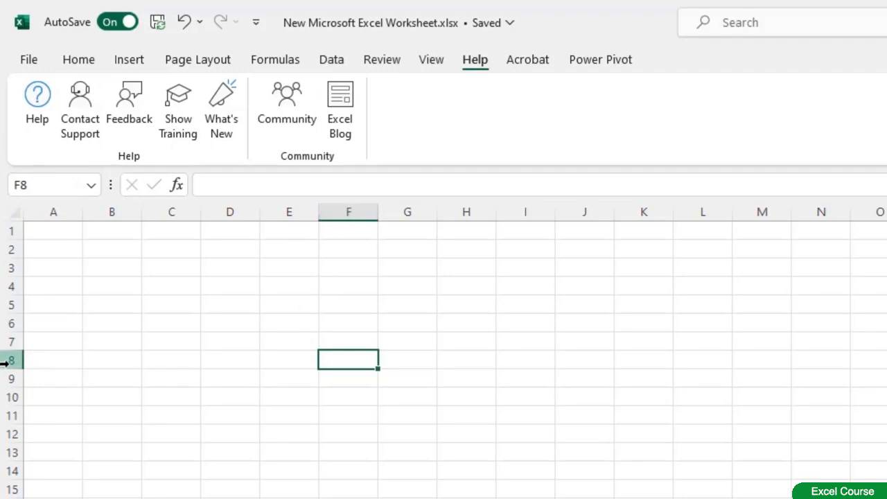
Go directly to cell D25 by entering its cell reference.
click(45, 188)
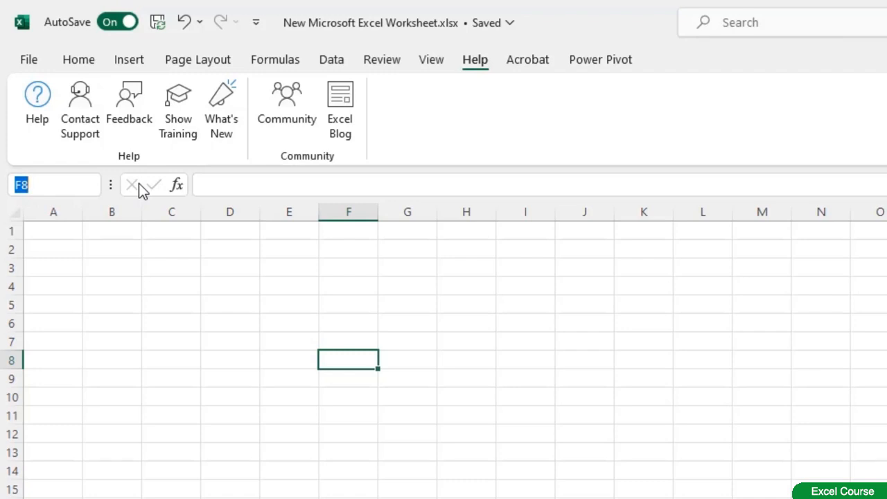
text(D2)
text(5)
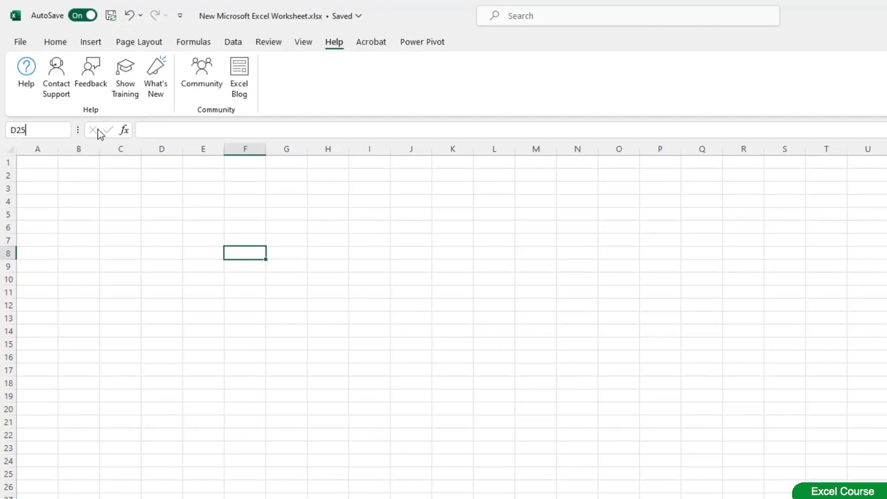
key(Return)
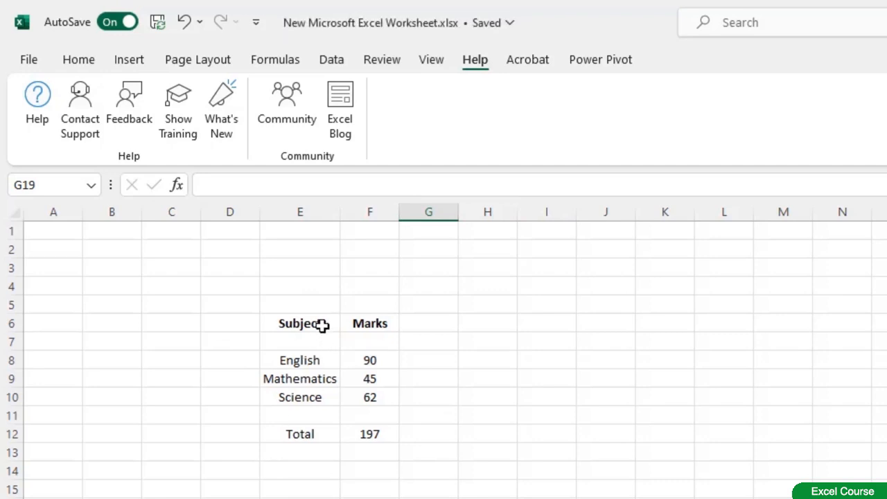
Examine the formula behind the total marks in cell F12 and the range it refers to.
click(378, 435)
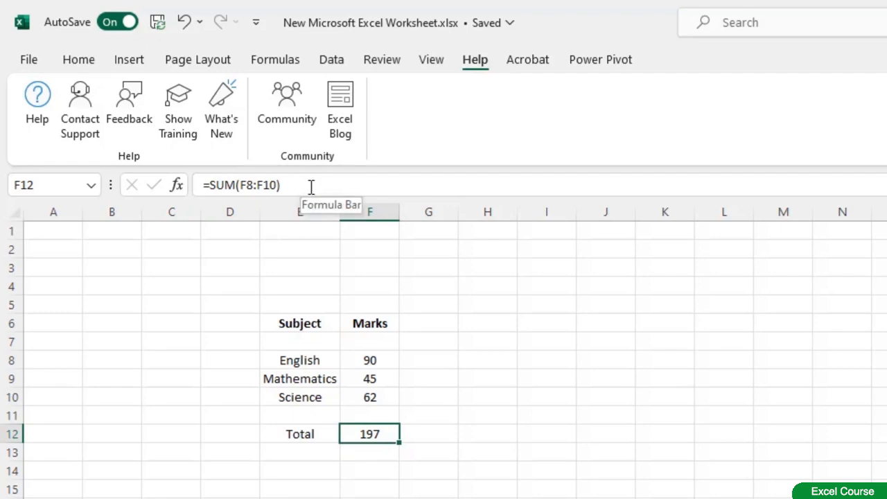
double_click(386, 433)
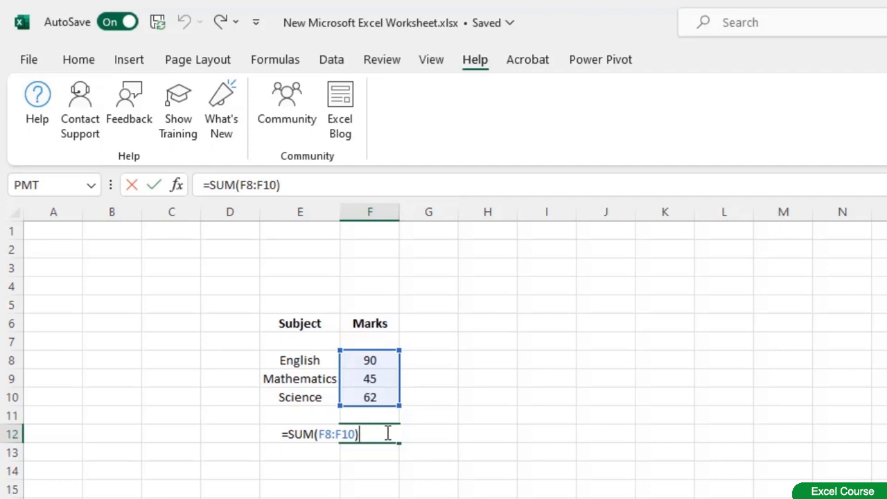
click(431, 422)
click(361, 435)
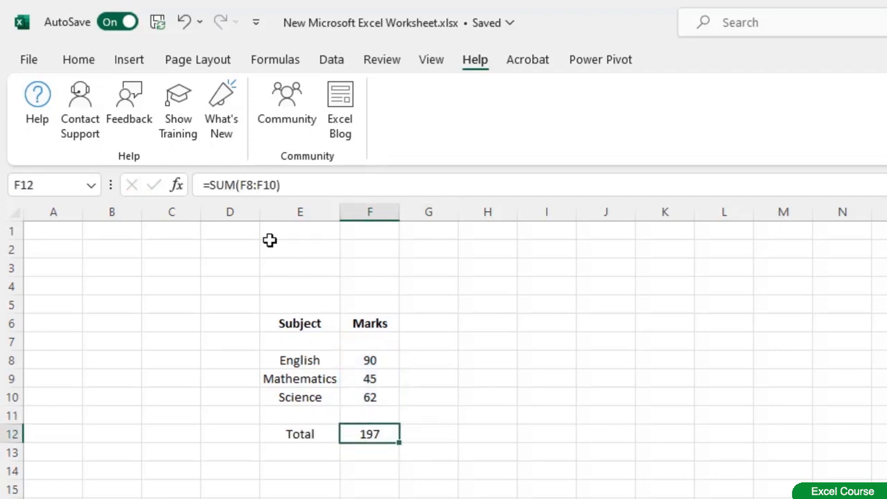
Change the total formula in cell F12 to =SUM(F8:F9) and reselect that cell.
click(266, 185)
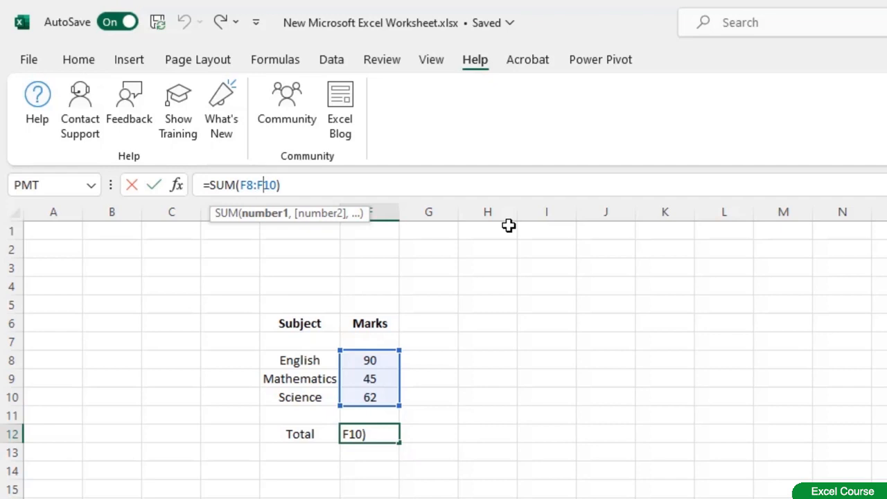
key(Delete)
key(Delete)
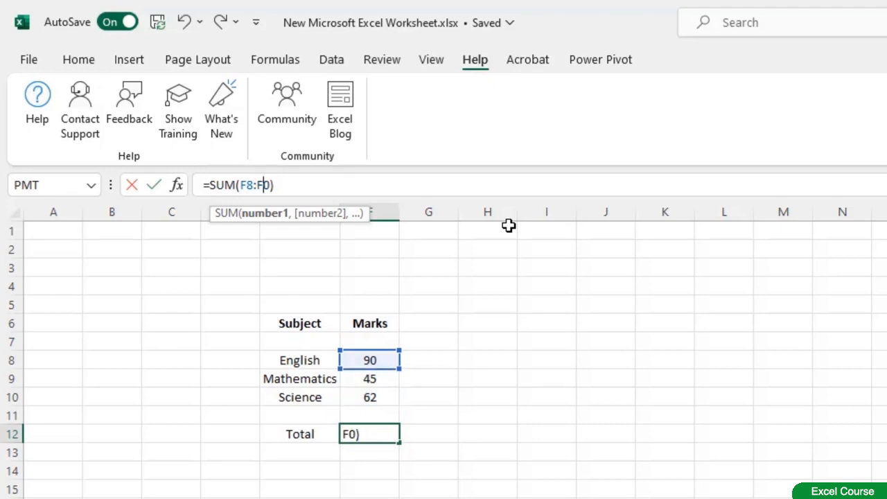
text(9)
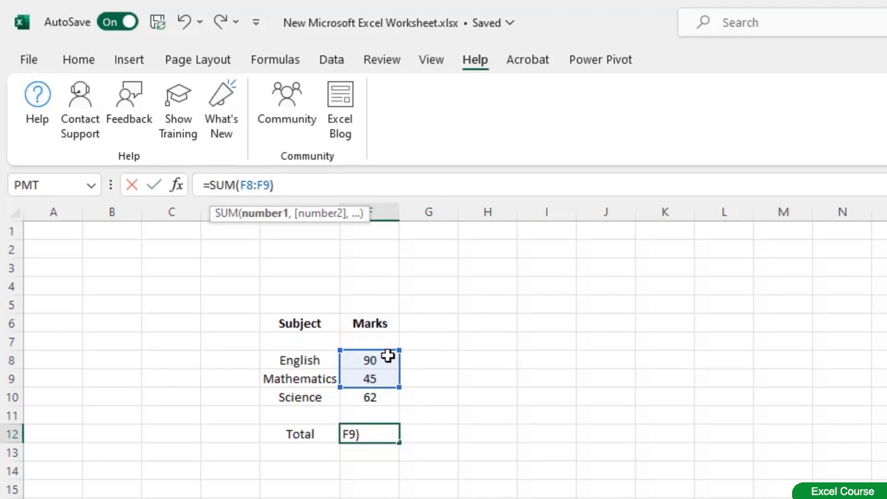
key(Return)
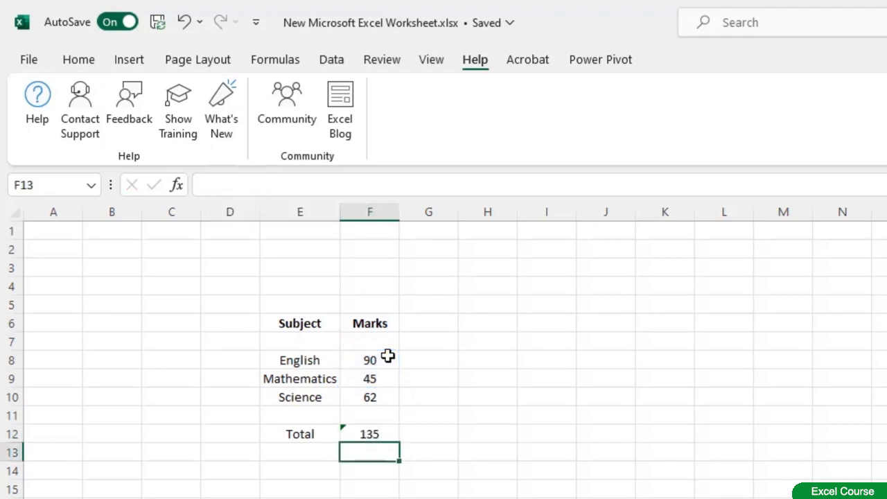
click(382, 431)
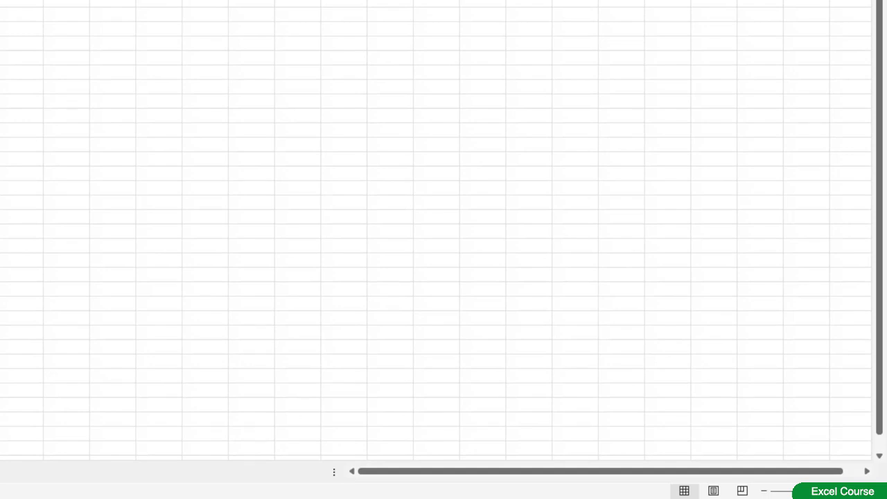
Select the marks of the three subjects and add Maximum to the calculations shown in the status bar.
key(shift+Down)
key(shift+Down)
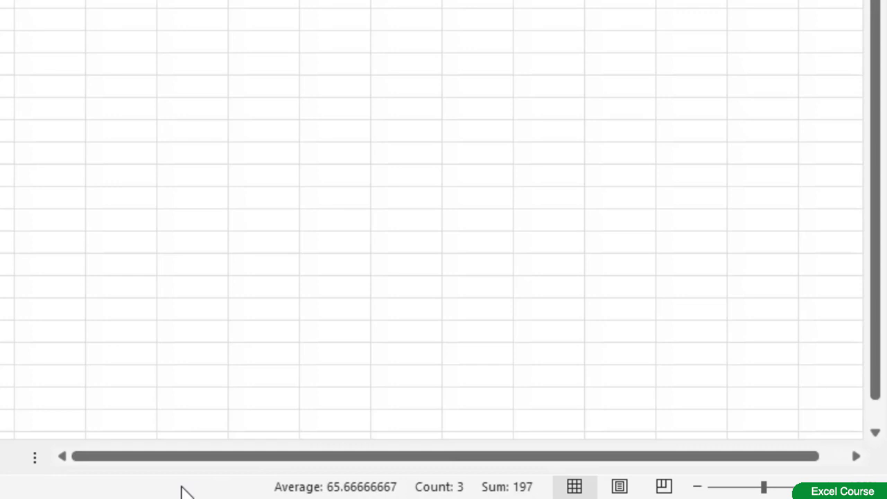
right_click(190, 487)
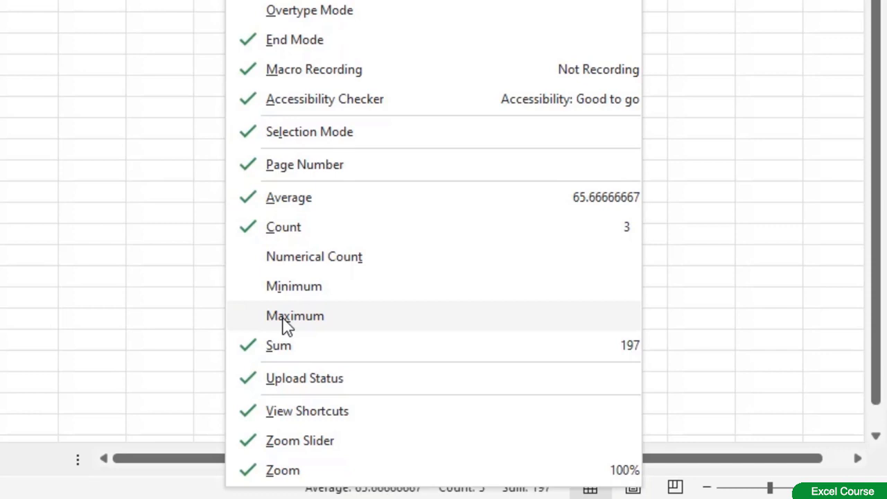
click(284, 324)
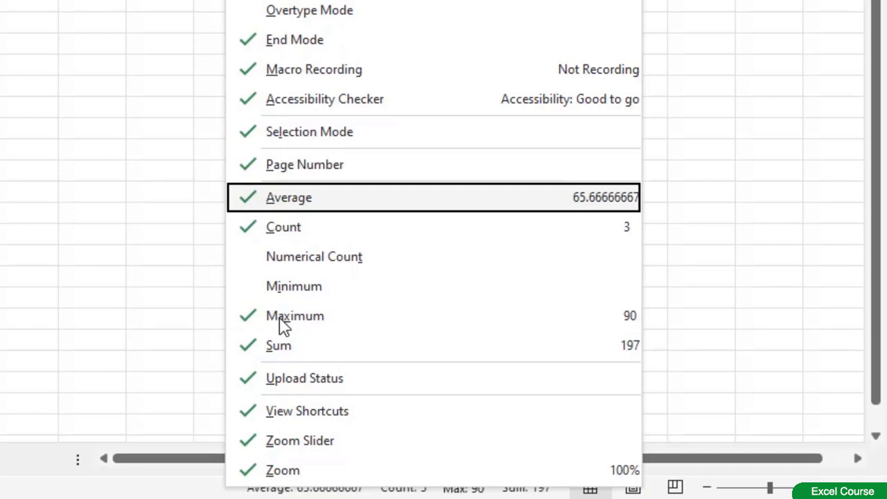
click(52, 213)
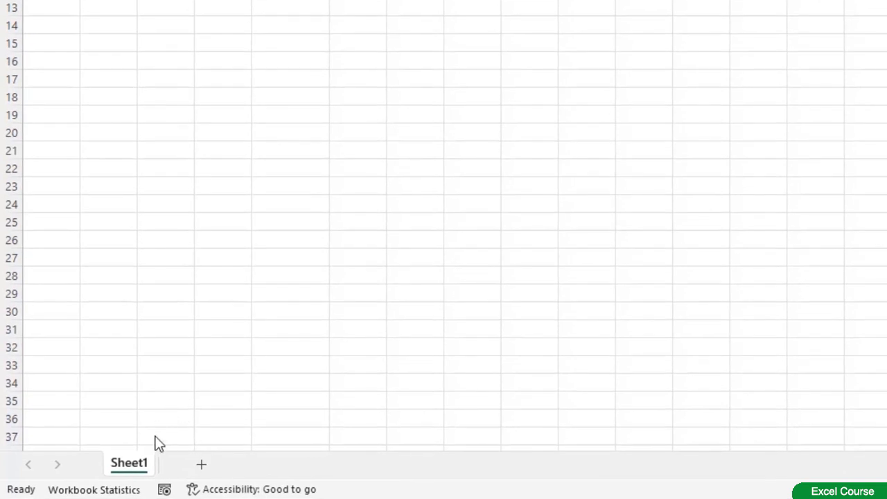
Add three new blank worksheets after Sheet1.
click(201, 469)
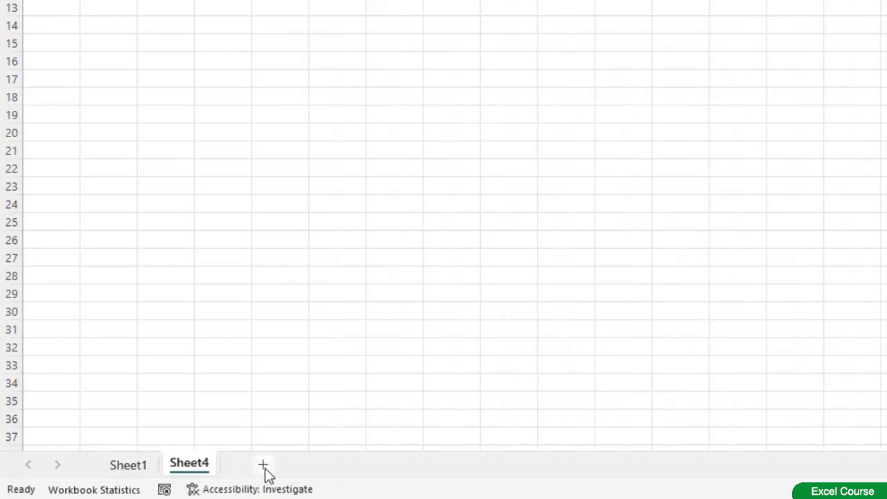
click(264, 474)
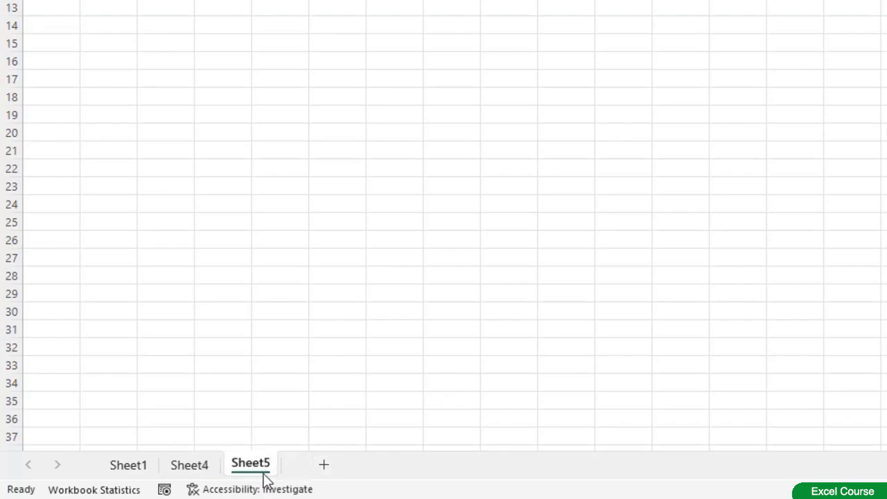
click(321, 468)
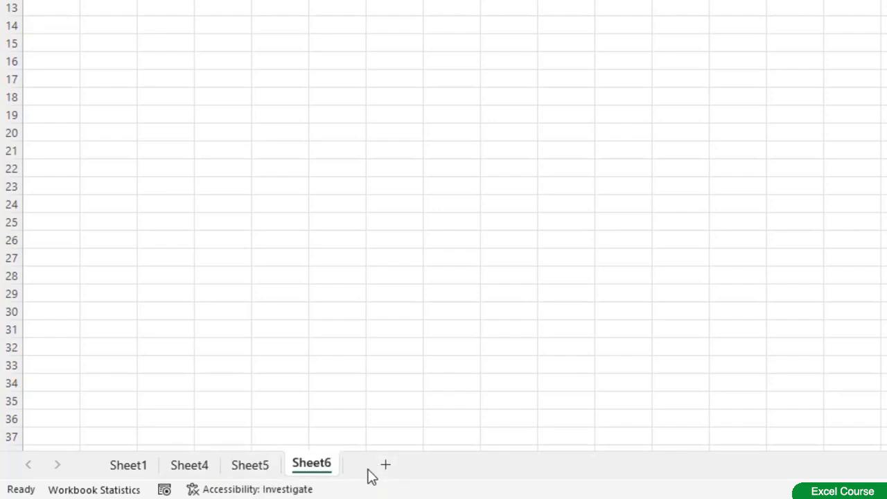
View the sheet types that can be inserted at Sheet1 and close the choices without inserting anything.
right_click(141, 477)
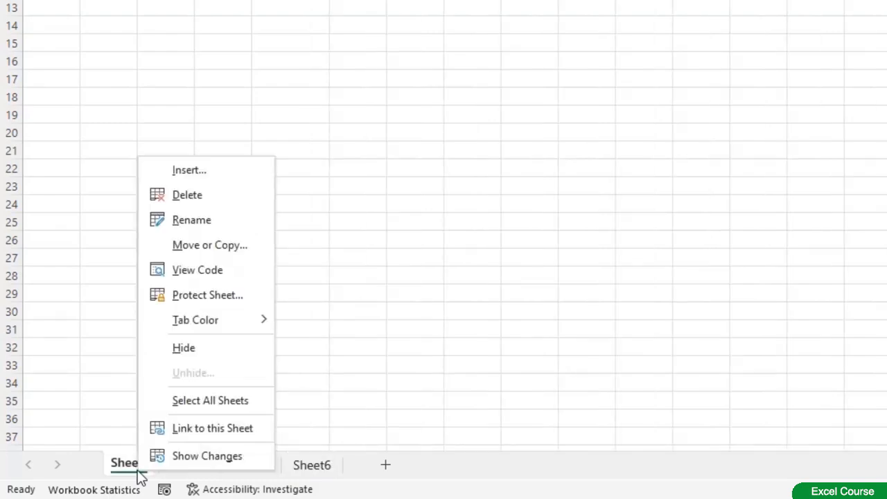
click(205, 174)
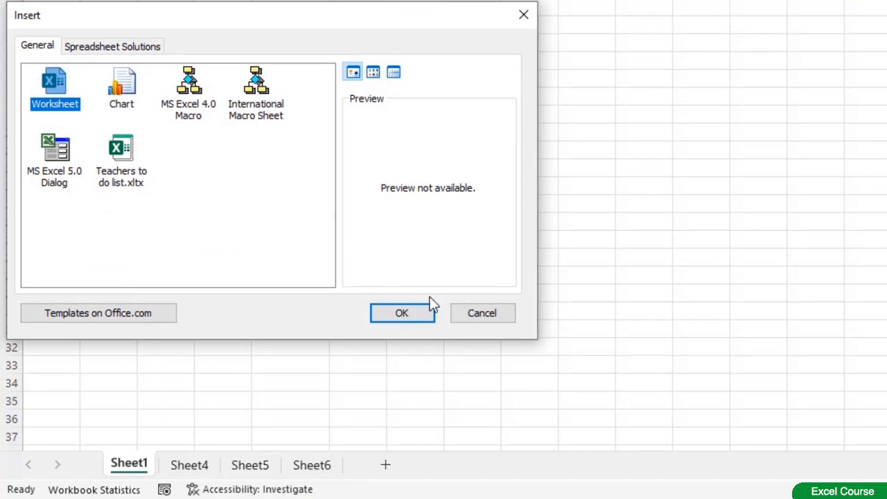
click(489, 317)
right_click(138, 466)
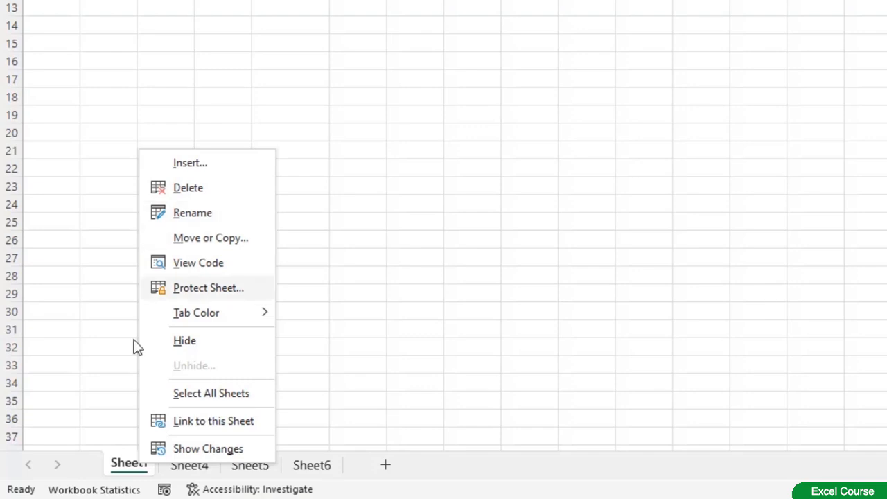
click(136, 471)
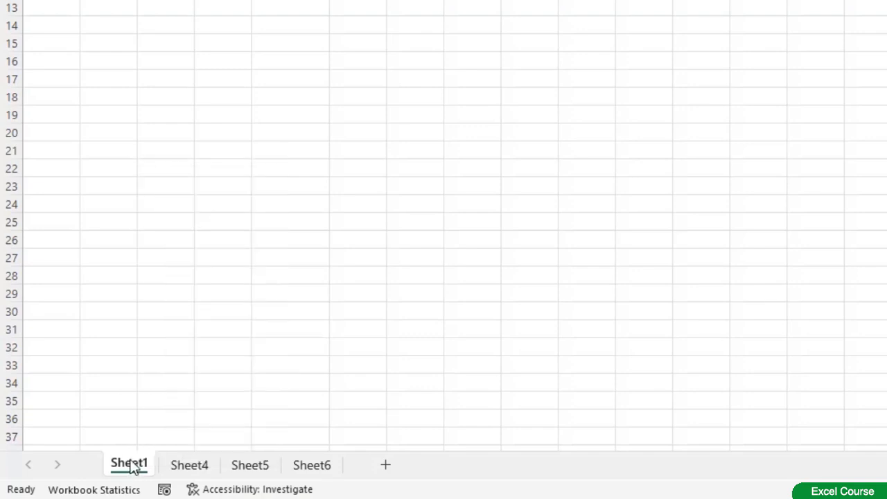
Rename Sheet1 as "Working sheet".
double_click(130, 462)
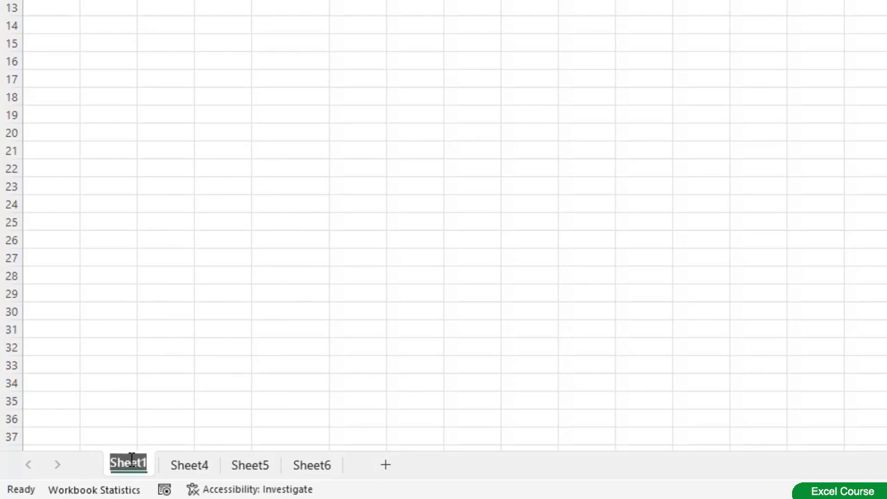
text(Wo)
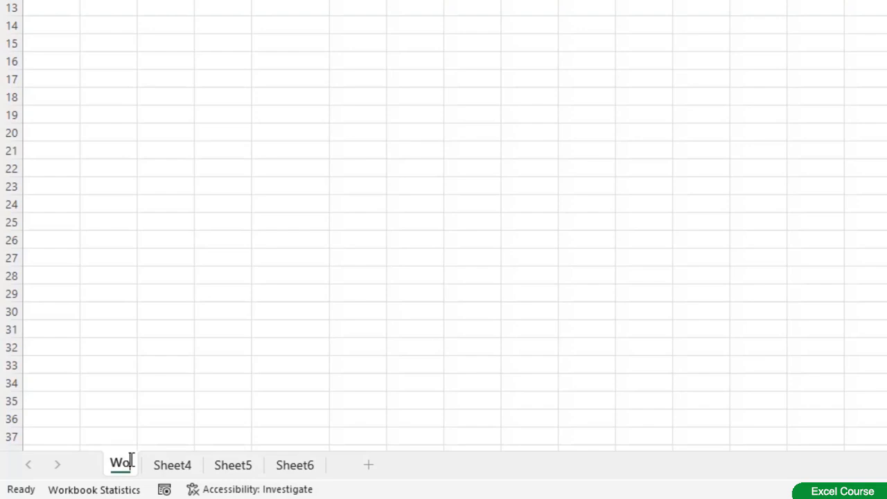
text(rking sheet)
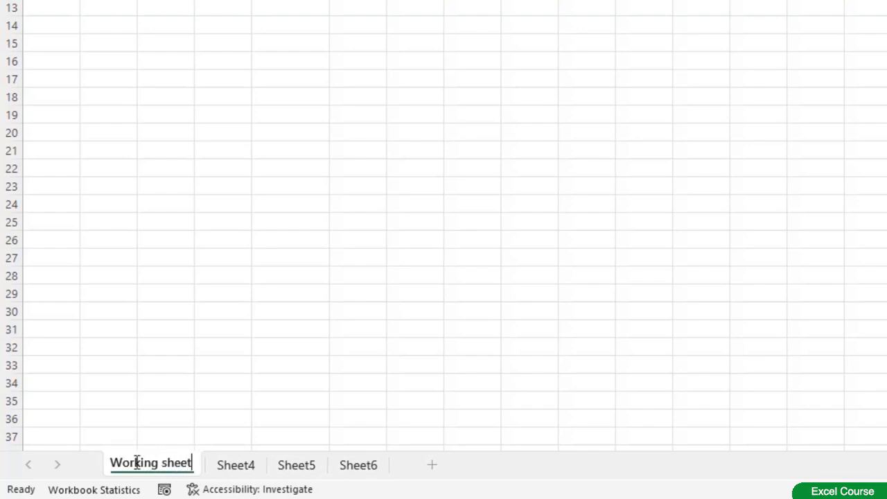
click(157, 437)
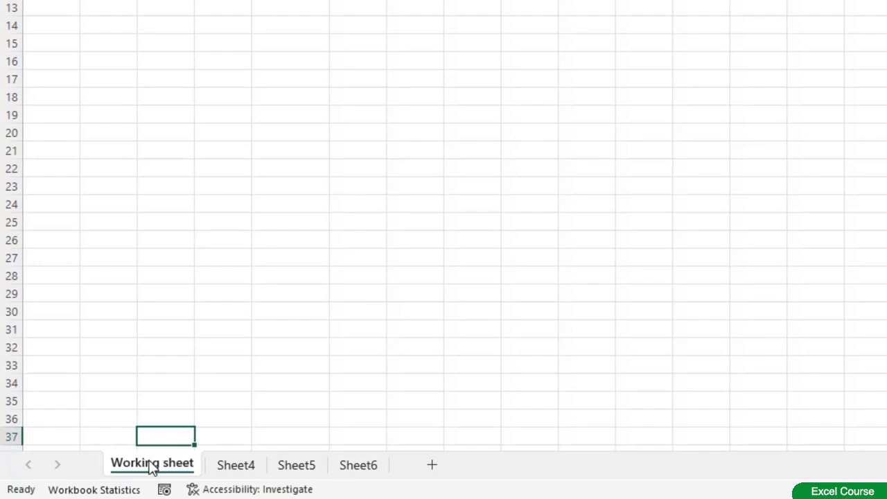
Create a copy of "Working sheet" in the same workbook and place it at the end.
right_click(151, 468)
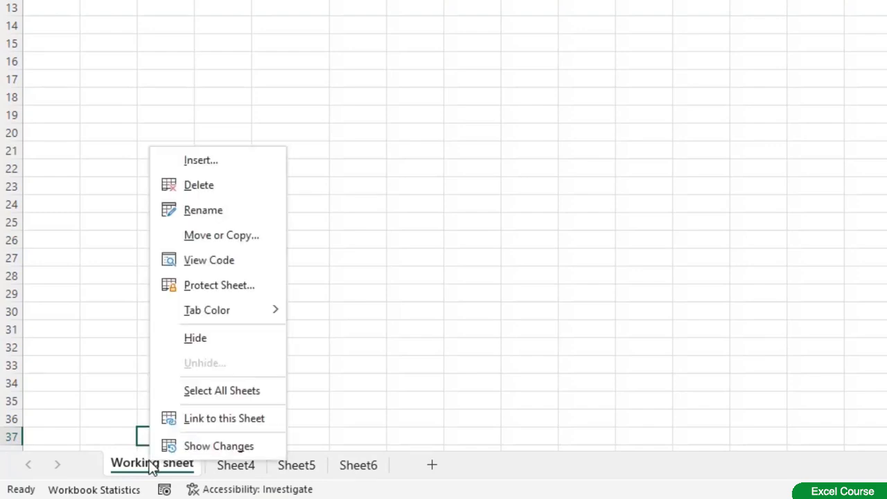
click(229, 243)
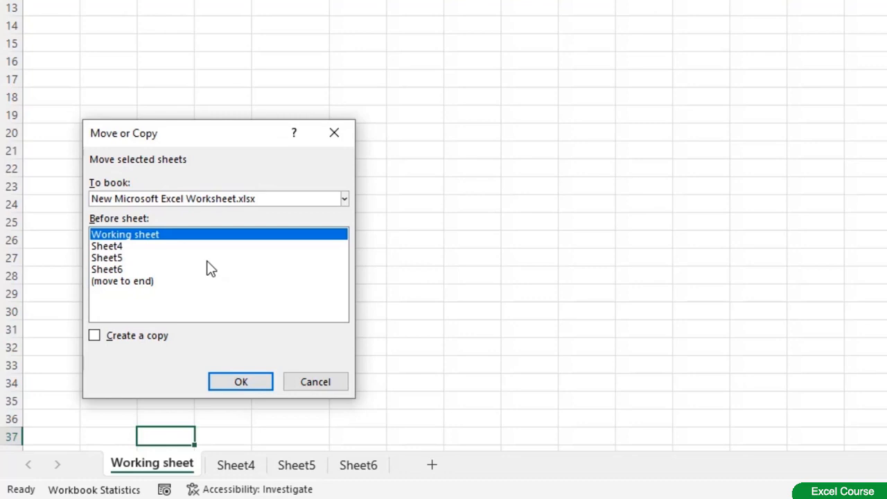
click(94, 337)
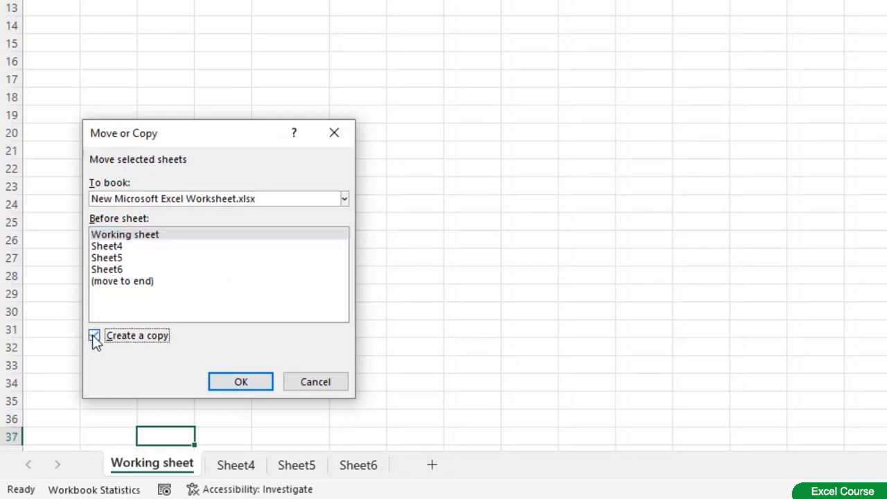
click(116, 284)
click(232, 386)
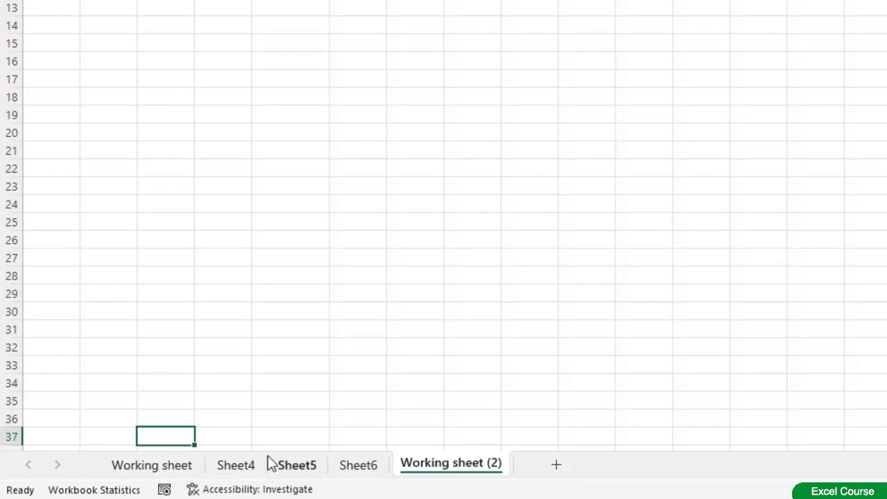
Colour the tab of "Working sheet (2)" orange and switch to "Working sheet" to check the colour.
right_click(431, 465)
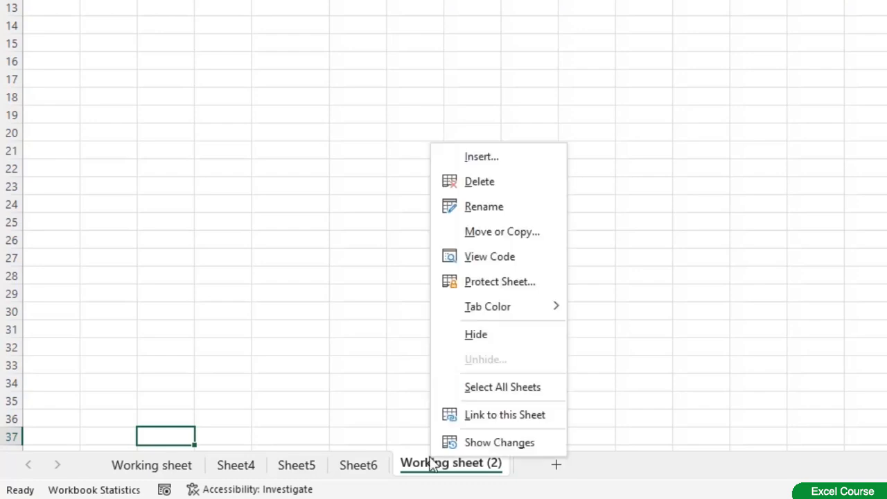
mouse_move(526, 313)
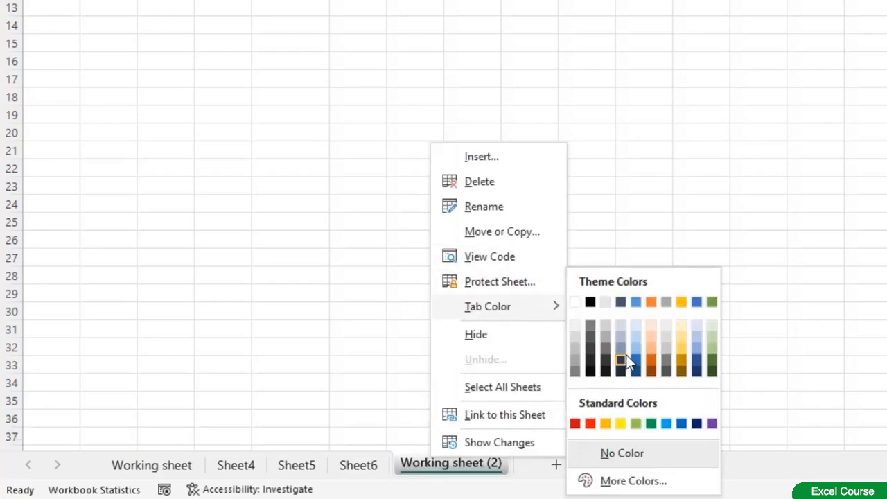
click(607, 421)
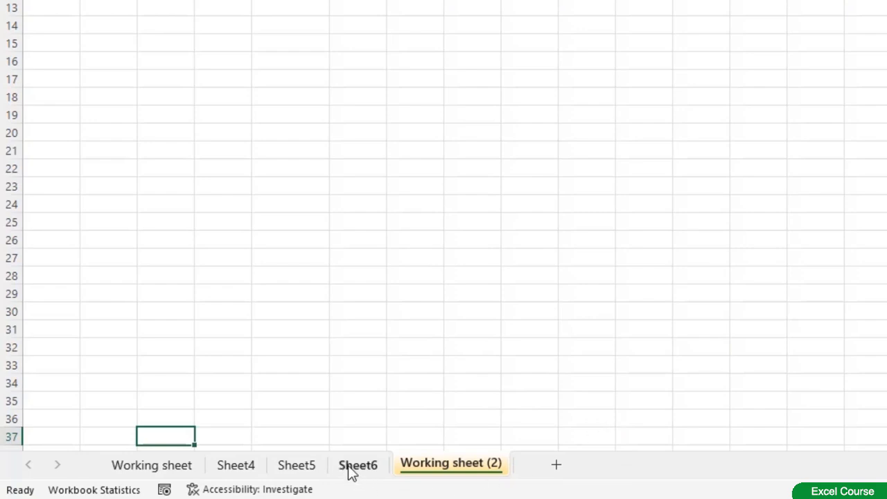
click(164, 468)
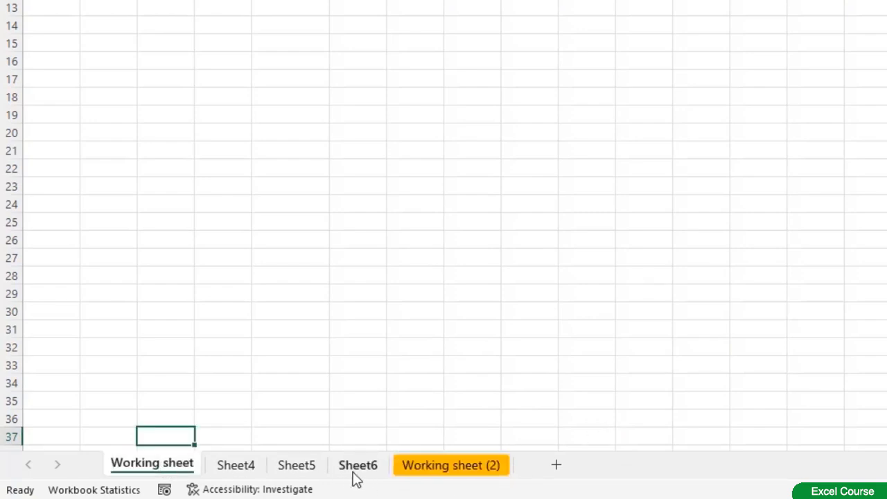
Return to "Working sheet (2)" and show the changes made to that sheet.
click(449, 470)
right_click(429, 474)
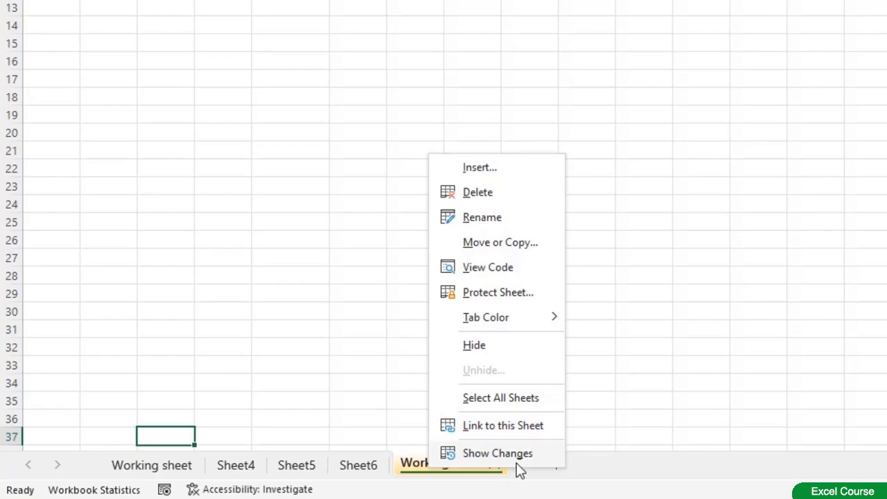
click(512, 454)
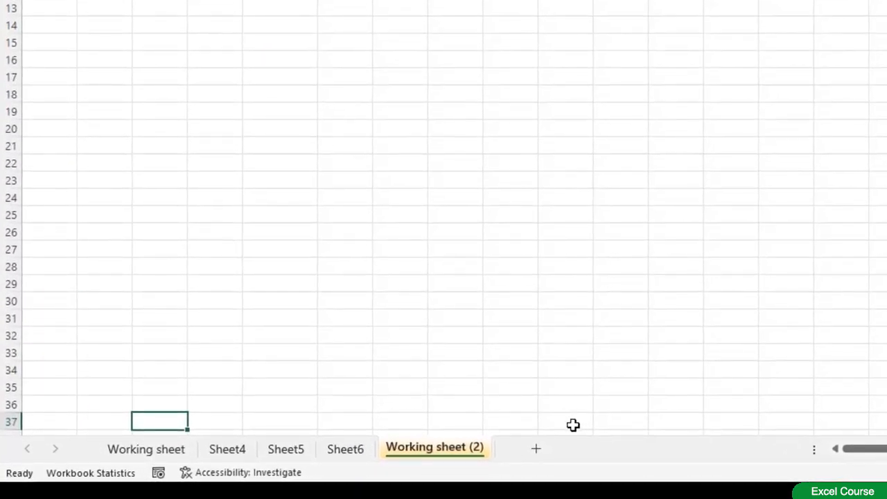
Review the protection options of "Working sheet (2)", switching the Sort permission on and off, and cancel without protecting the sheet.
right_click(407, 452)
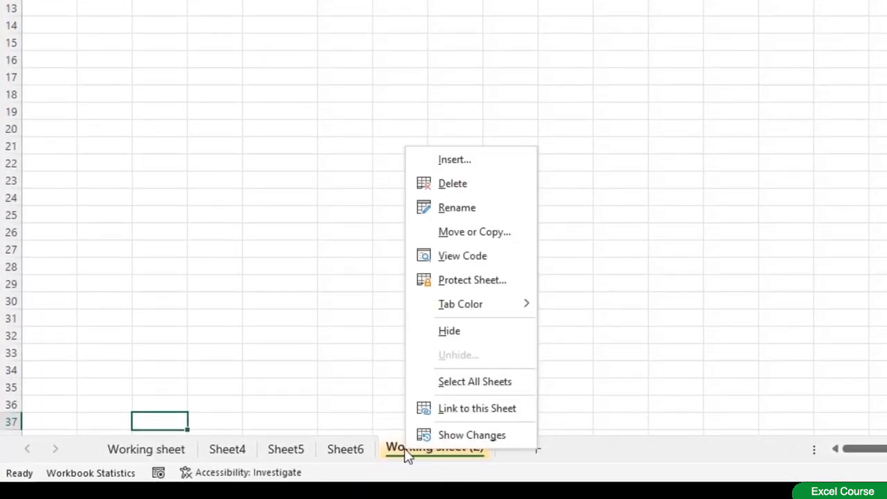
click(490, 294)
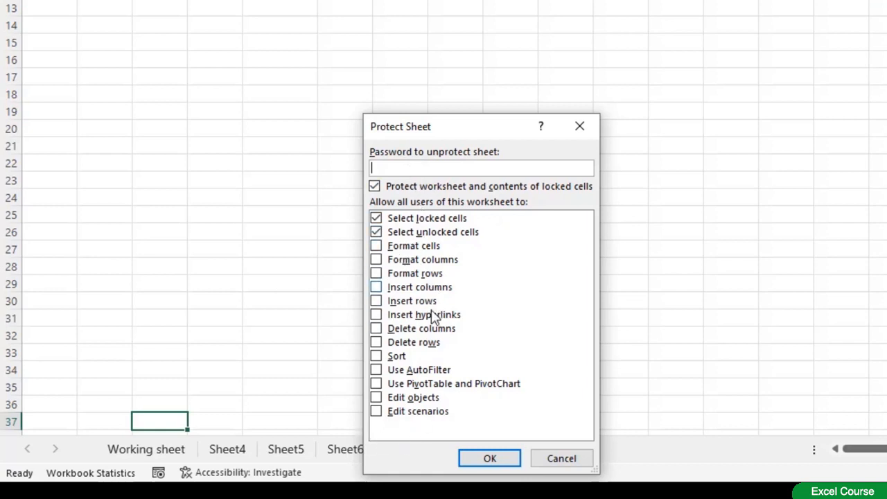
click(376, 358)
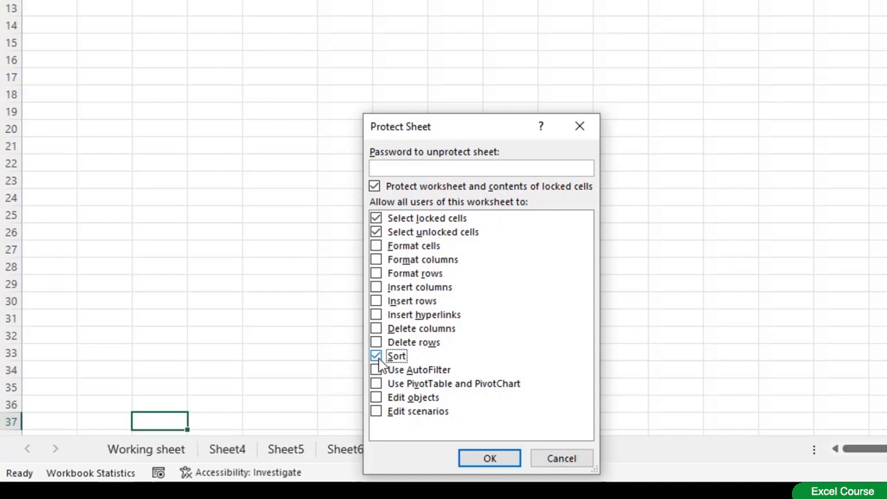
click(380, 360)
click(560, 459)
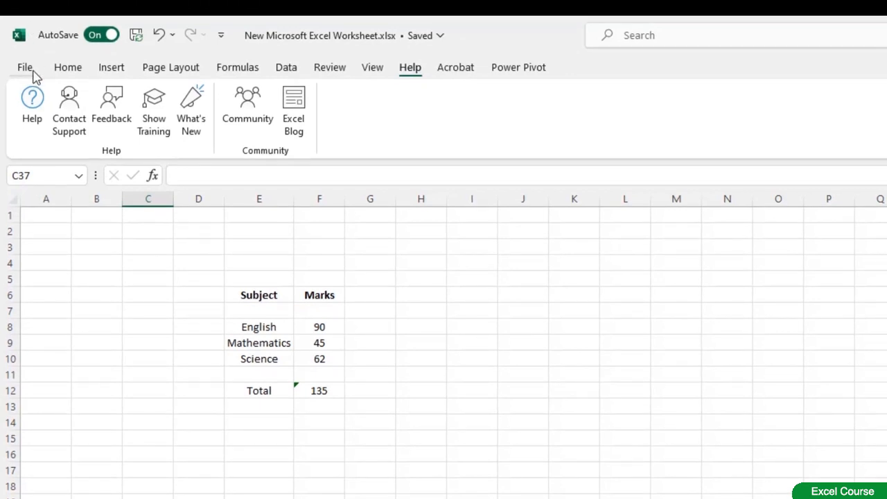
View the workbook's file information and the available Protect Workbook options.
click(27, 70)
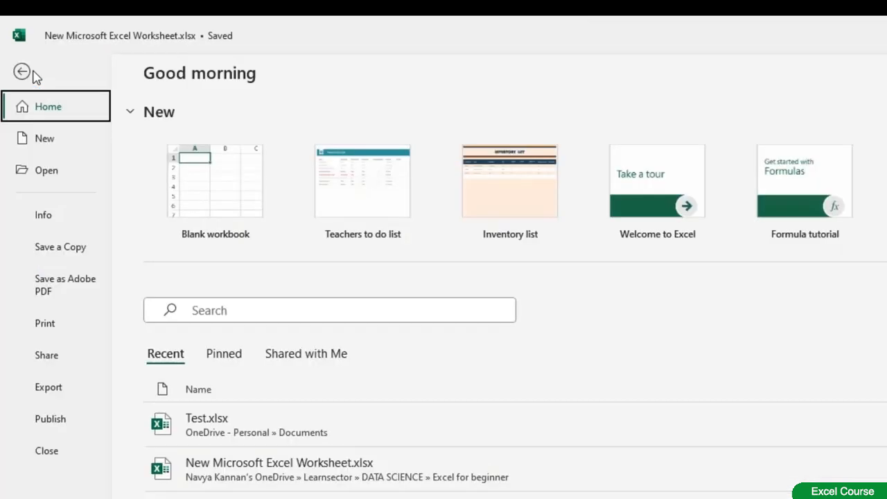
click(44, 217)
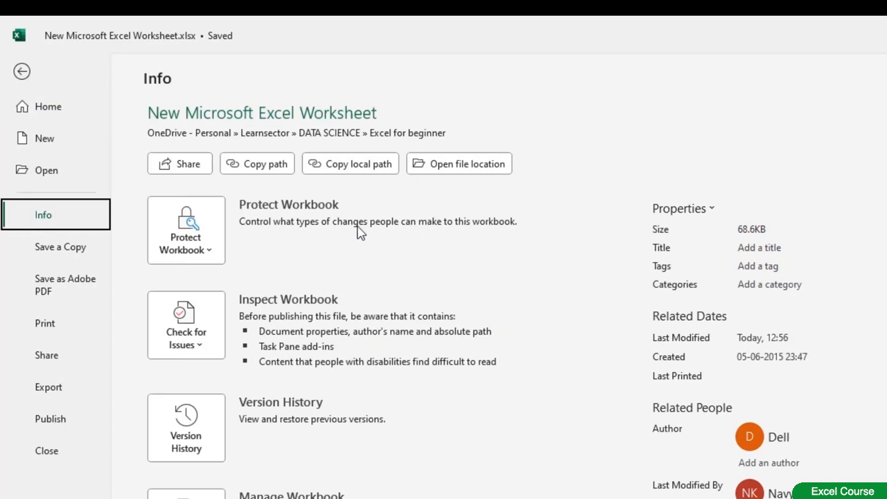
click(217, 234)
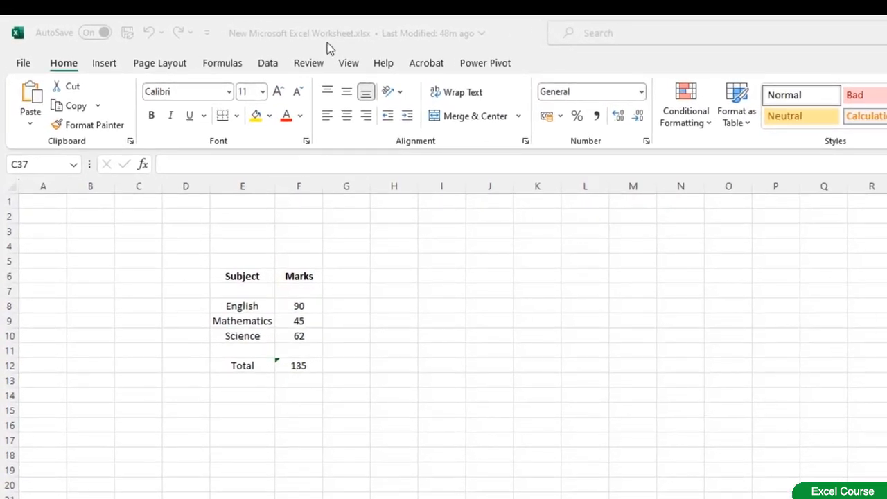
Search Excel's help for "keyboard shortcuts" and open the article "Keyboard shortcuts in Excel".
click(385, 64)
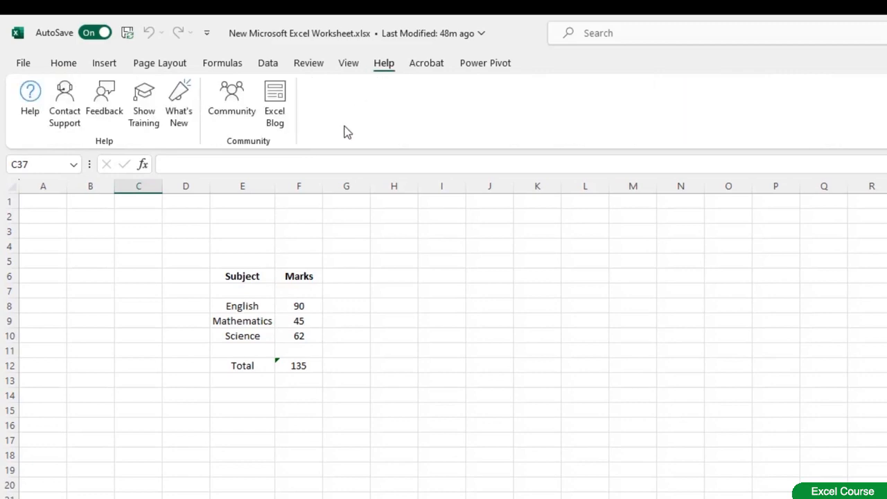
click(30, 97)
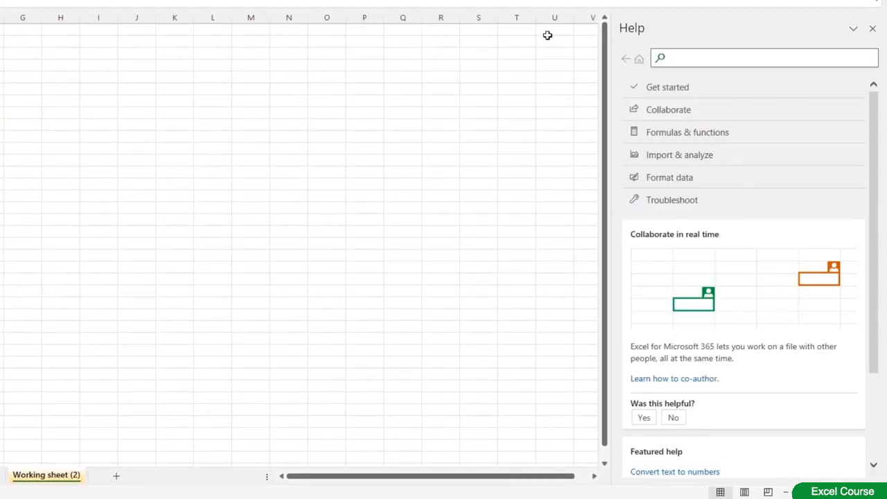
text(ke)
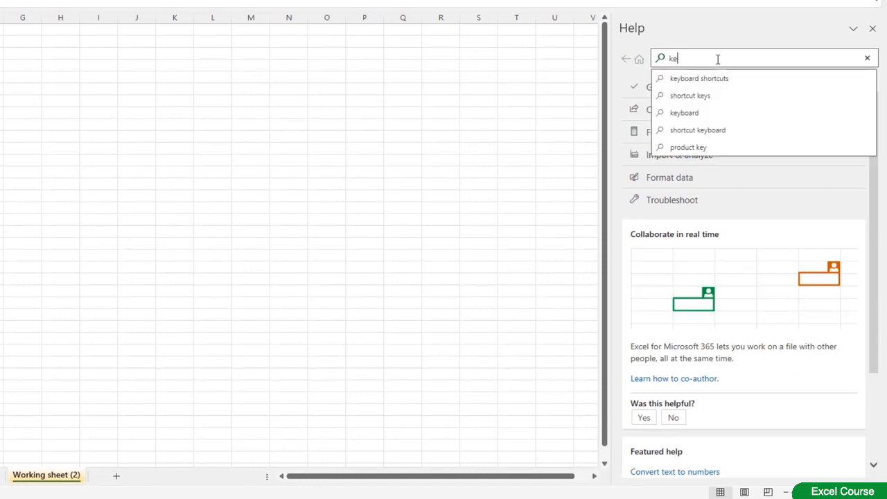
text(yboa)
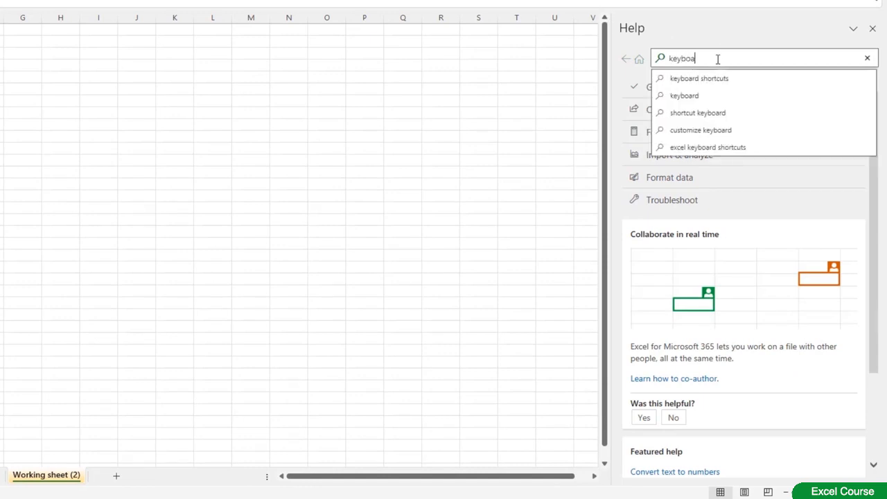
text(rd sho)
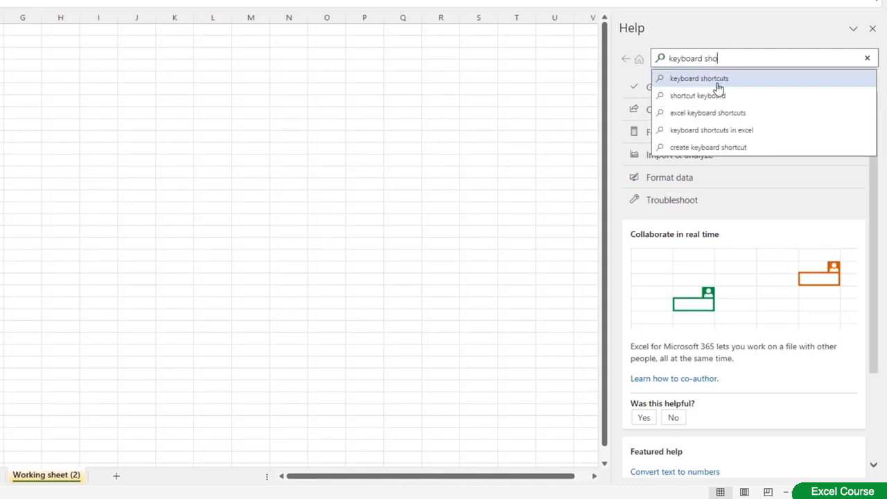
click(718, 85)
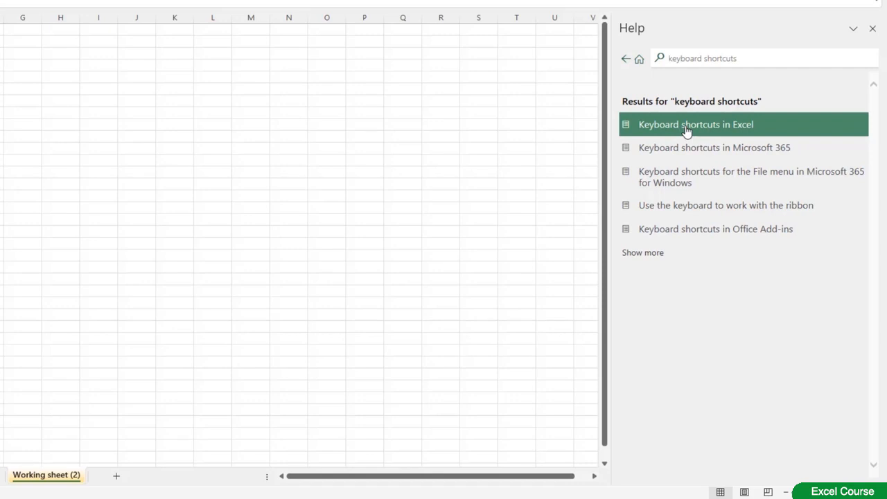
click(686, 130)
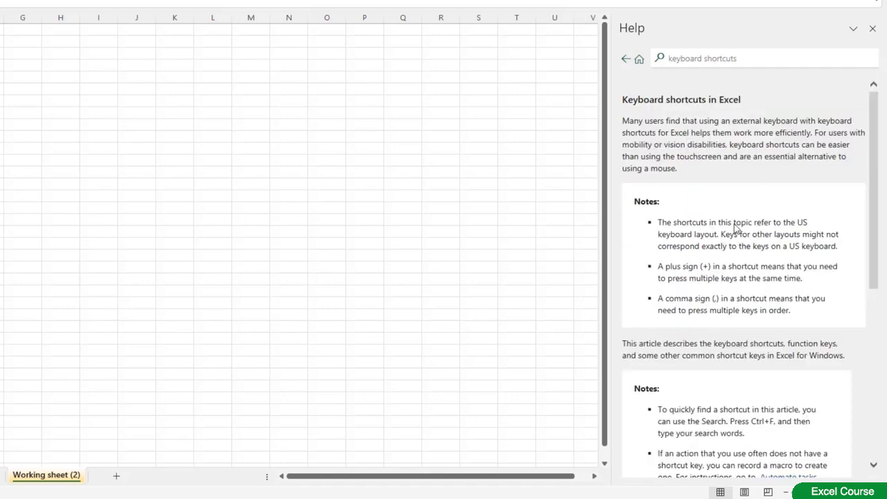
Read through the frequently used shortcuts in the help article and close the help.
scroll(724, 277, down, 8)
scroll(720, 285, down, 5)
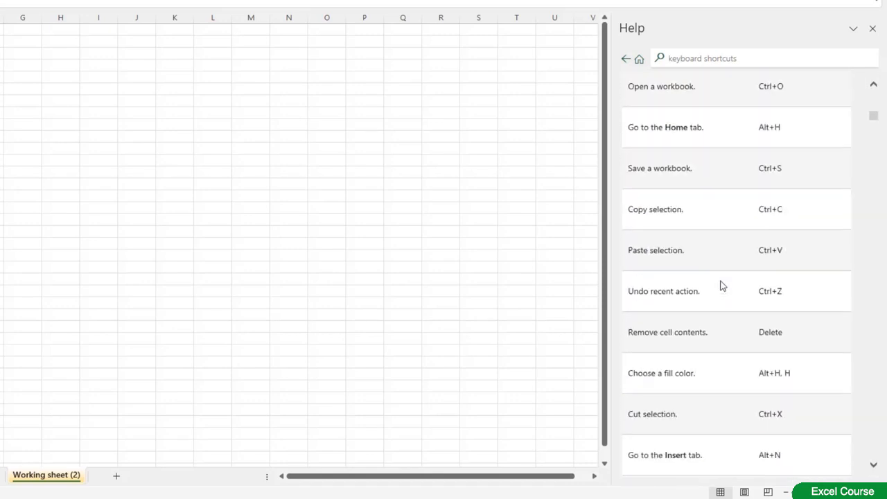
scroll(720, 285, down, 3)
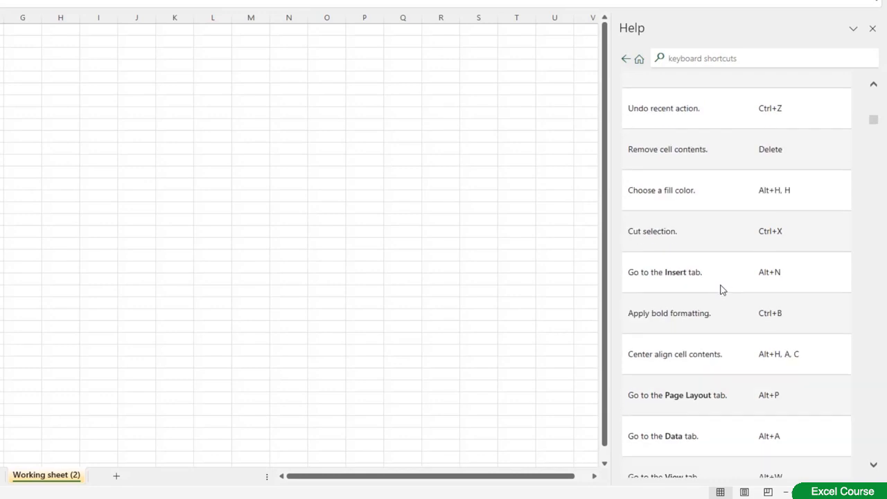
scroll(720, 289, down, 7)
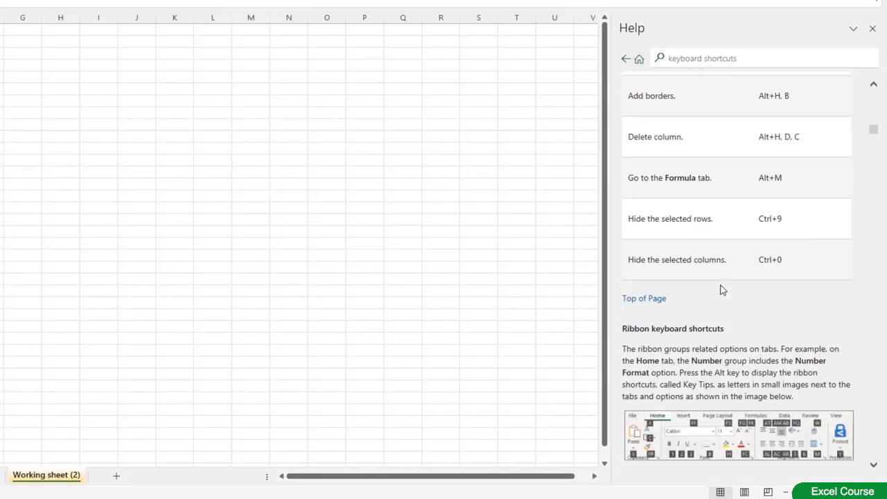
scroll(720, 289, up, 2)
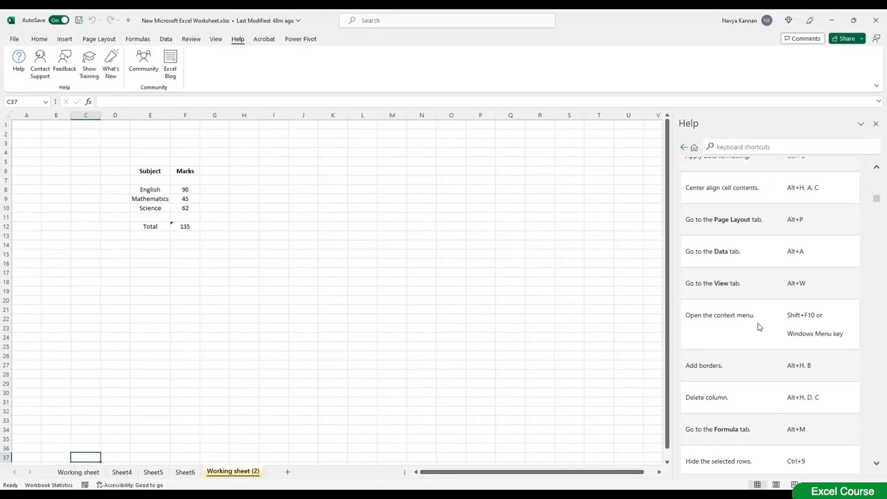
click(876, 124)
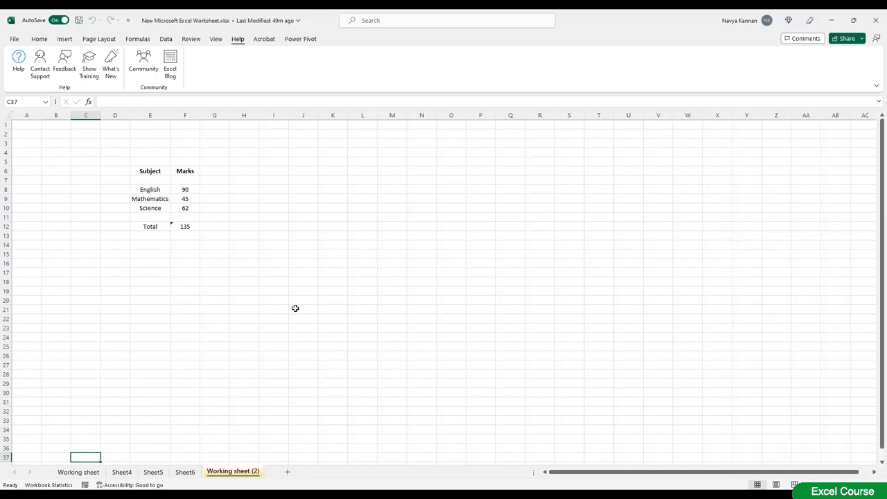
Display the ribbon's shortcut key tips and dismiss them by selecting cell K15.
key(alt)
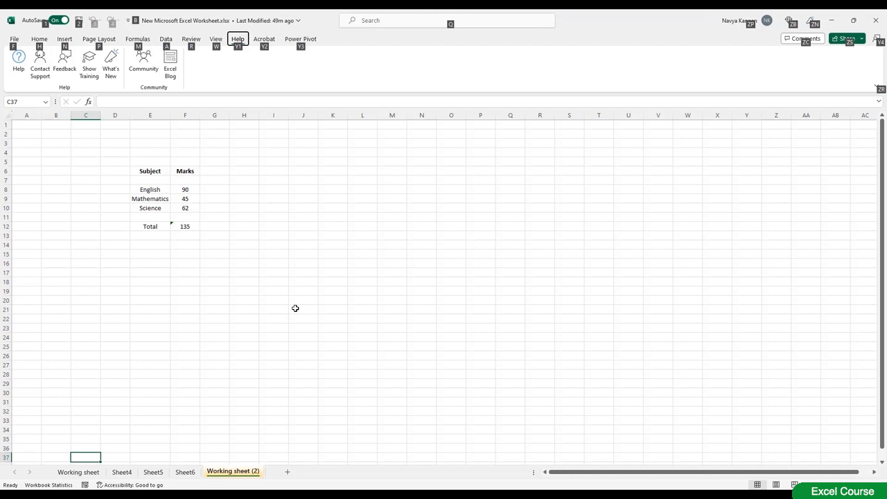
click(322, 255)
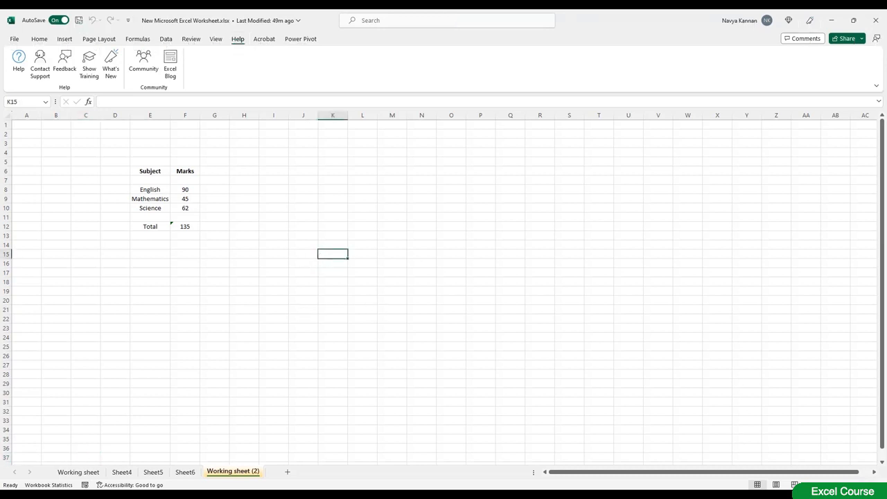
Magnify "Working sheet (2)" by several zoom levels and reduce it again.
click(874, 484)
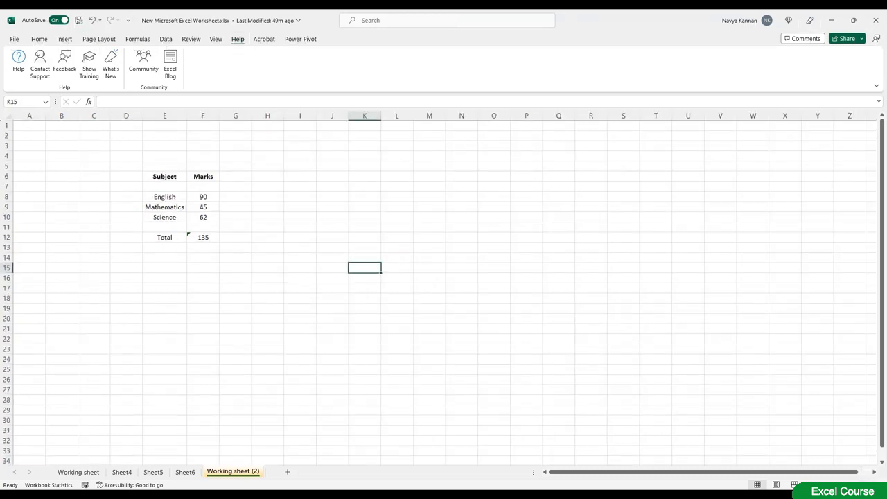
click(874, 485)
click(874, 484)
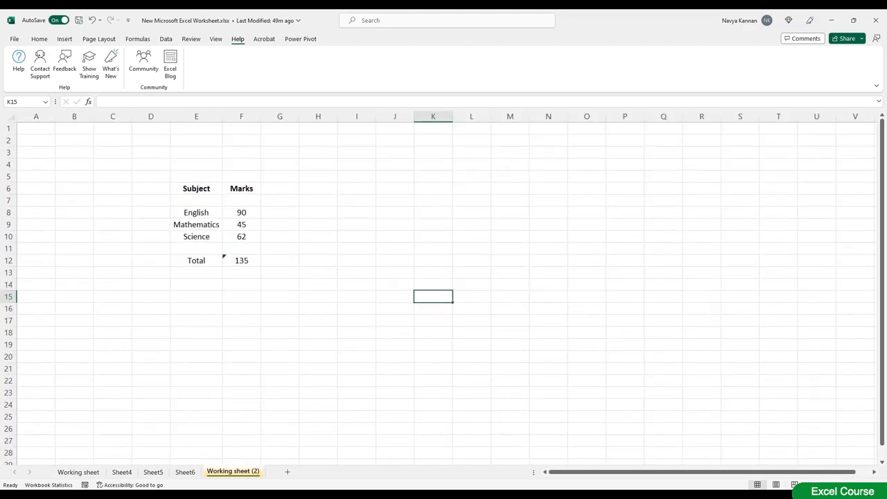
click(875, 484)
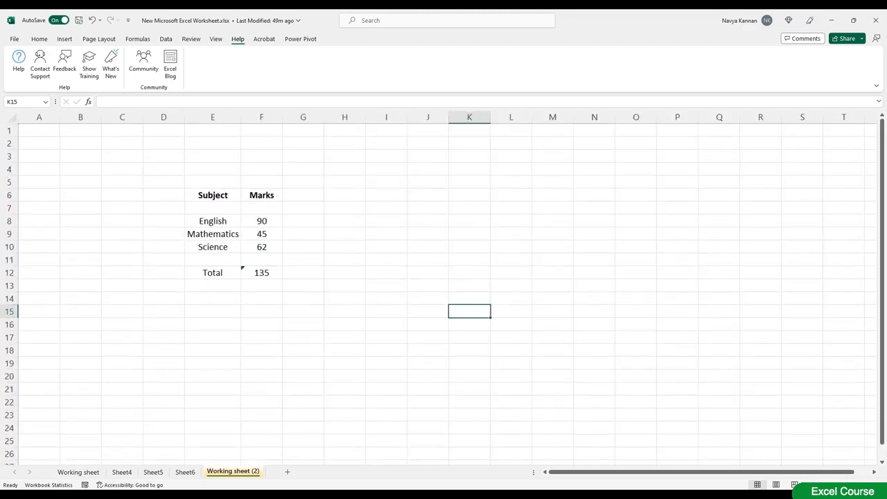
click(809, 485)
click(810, 484)
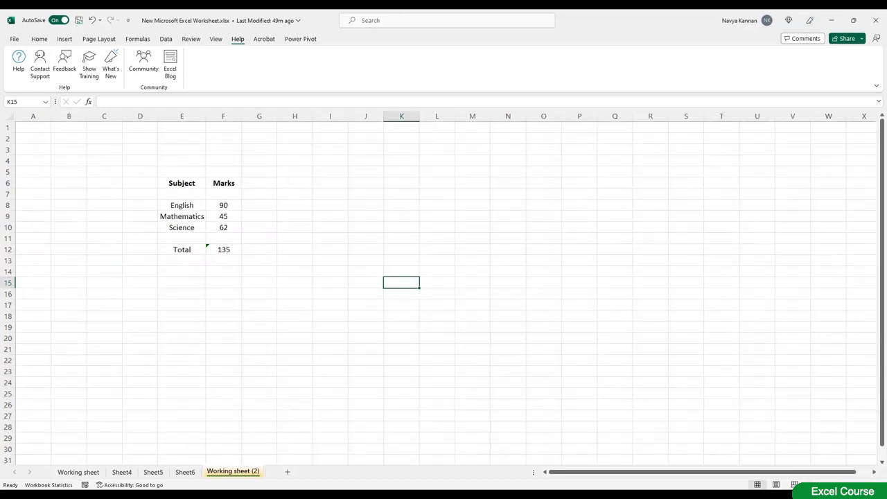
click(809, 484)
click(809, 485)
click(809, 484)
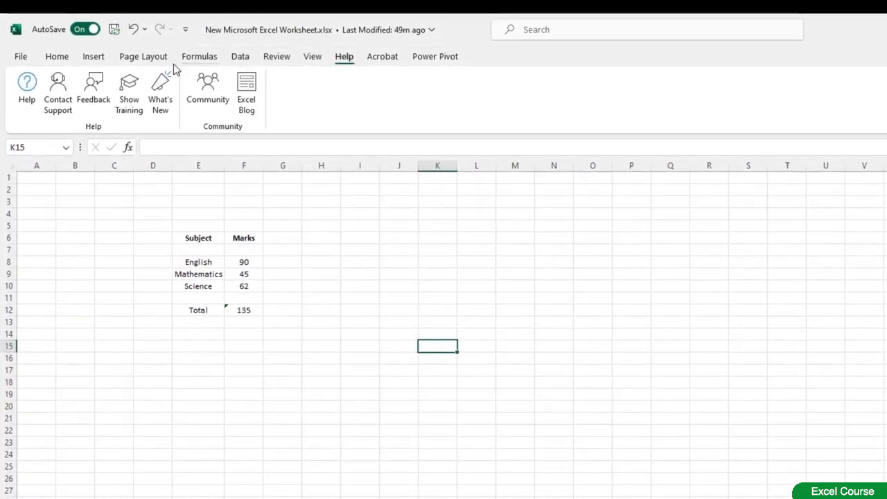
Show the workbook's Navigation overview and expand the contents of Sheet4 and "Working sheet".
click(310, 60)
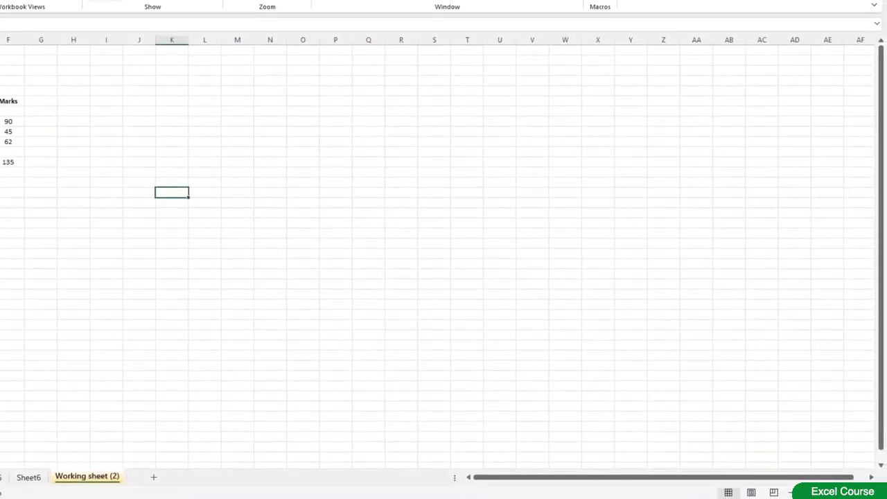
click(356, 94)
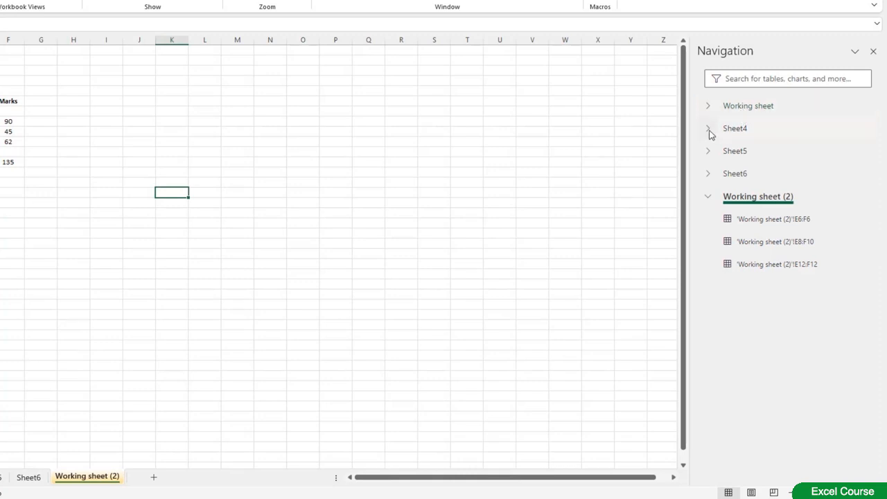
click(708, 131)
click(709, 105)
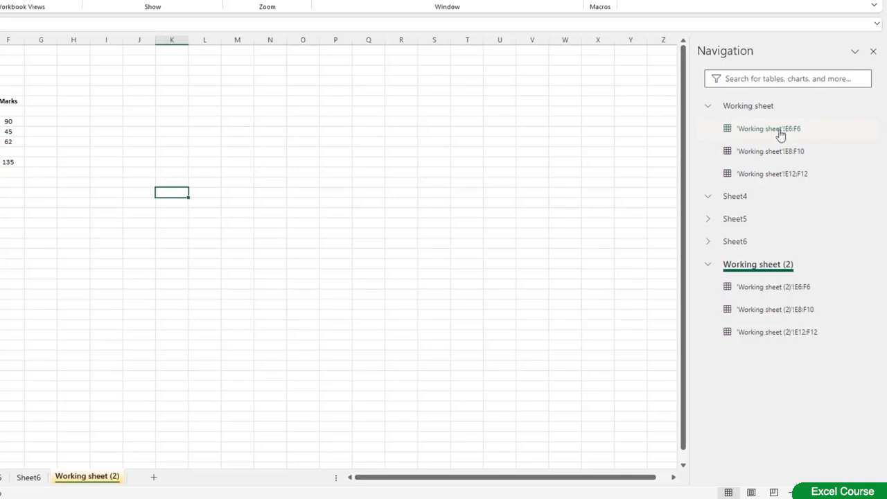
Navigate to E12:F12, E8:F10 and E6:F6 on "Working sheet", to Sheet4, and to E8:F10 on "Working sheet (2)" using the Navigation overview.
click(776, 175)
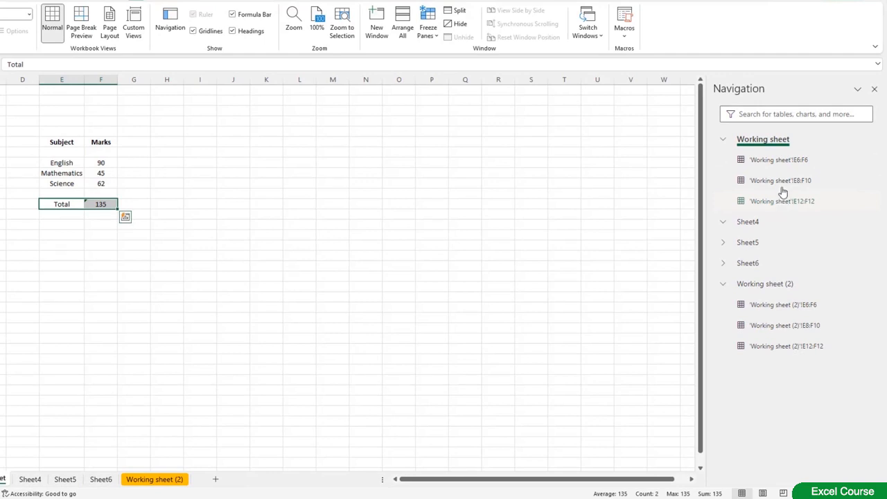
click(782, 184)
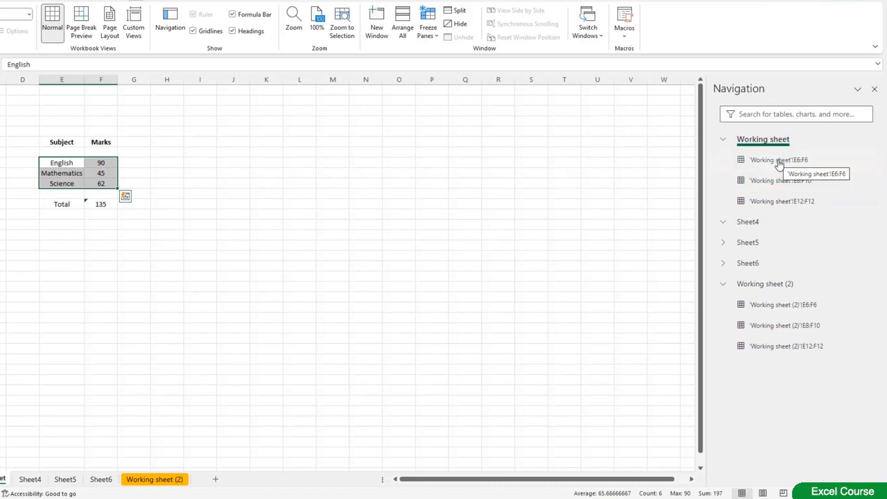
click(779, 161)
click(744, 225)
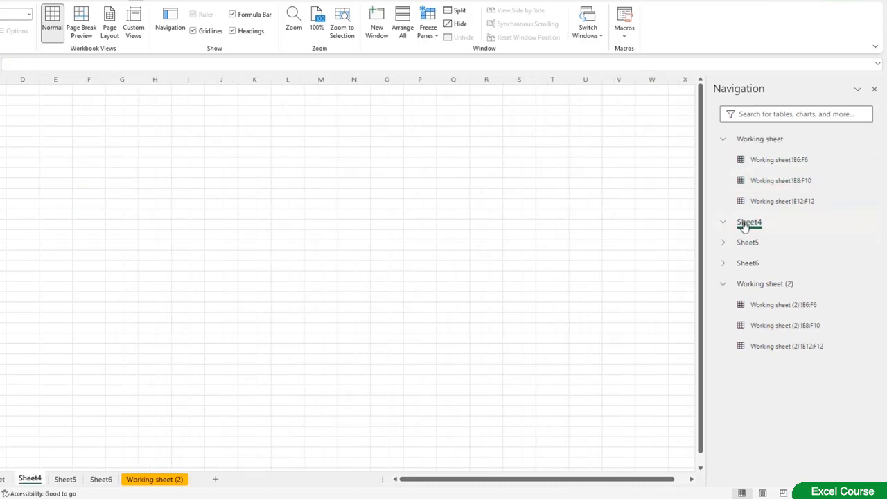
click(779, 325)
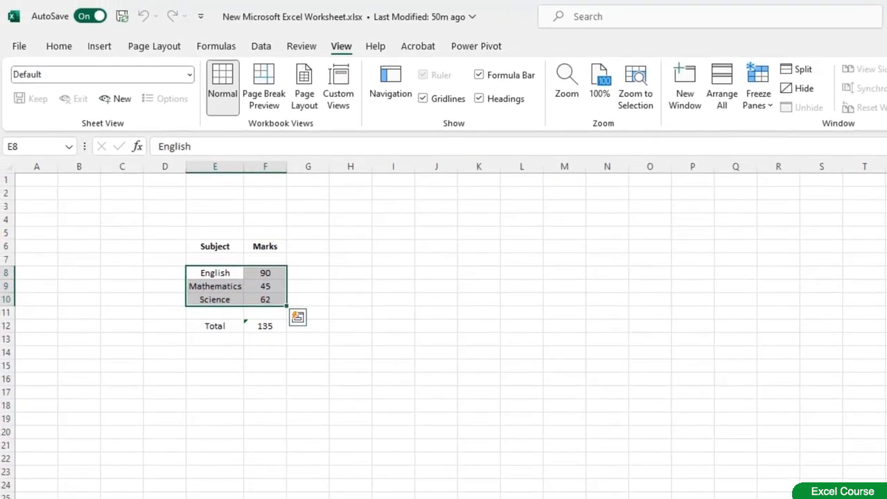
Open the customization options of the Quick Access Toolbar.
click(206, 21)
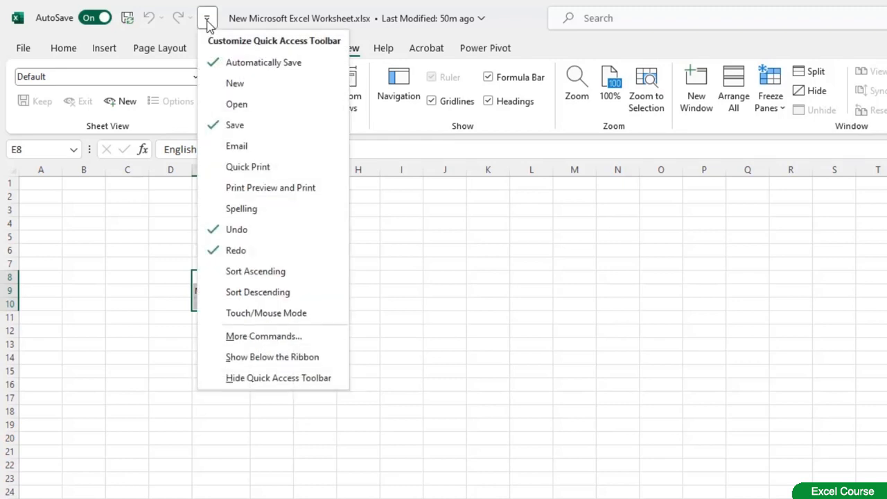